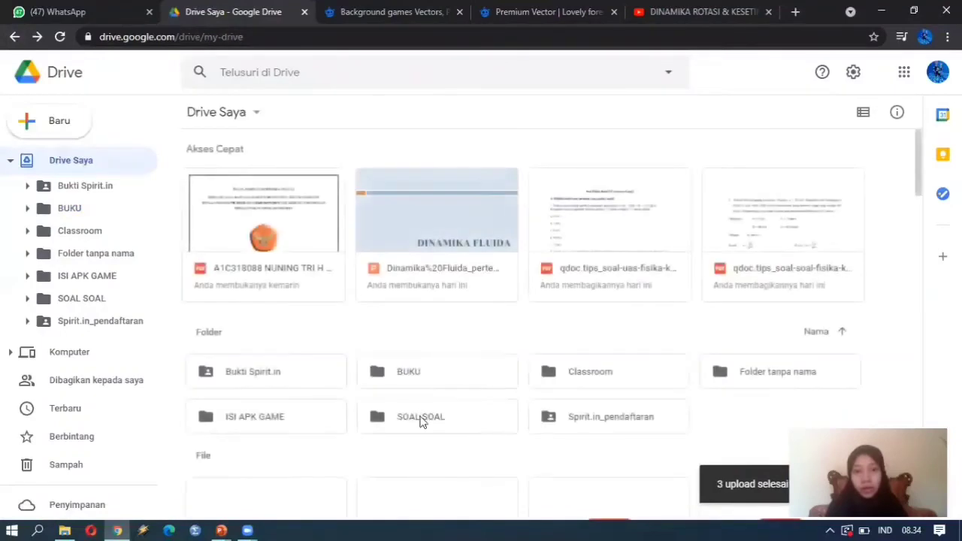
- Open the SOAL SOAL folder in Drive and copy the share link of the first PDF, the qdoc.tips soal-fisika file
{"action": "double_click", "coordinate": [420, 421]}
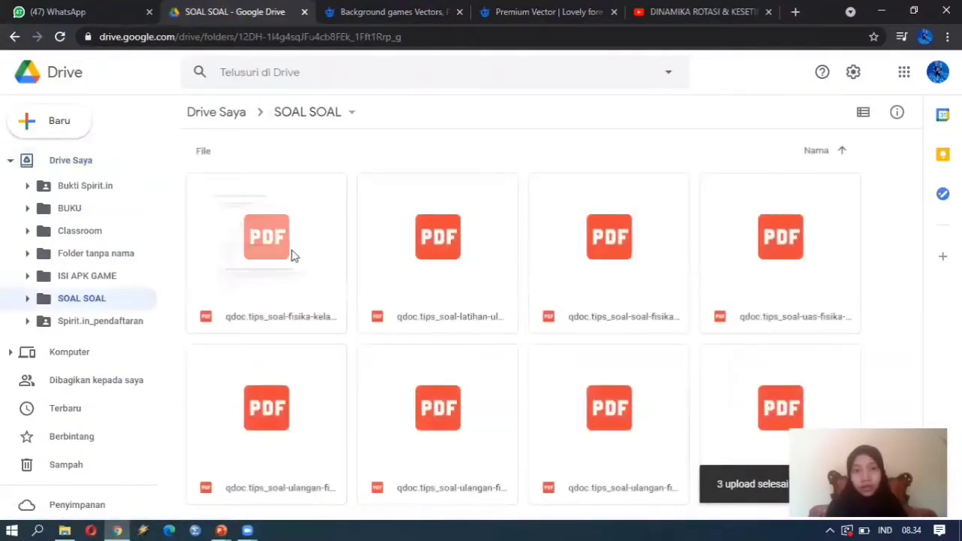
{"action": "right_click", "coordinate": [293, 250]}
{"action": "left_click", "coordinate": [357, 221]}
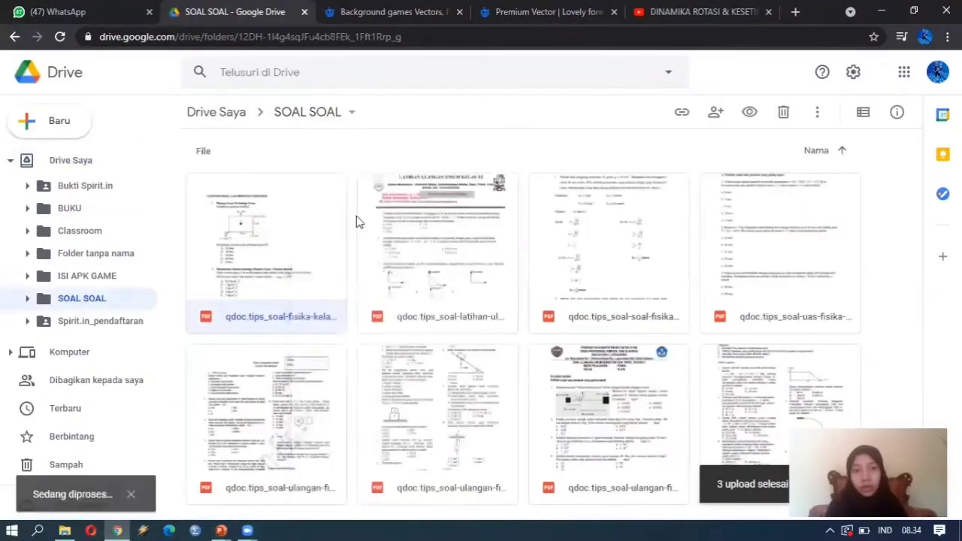
{"action": "right_click", "coordinate": [276, 234]}
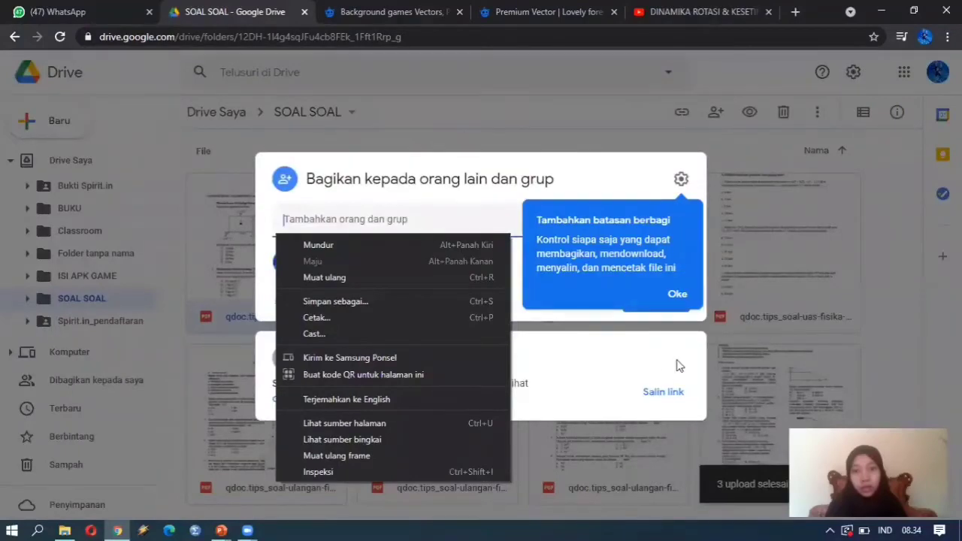
{"action": "left_click", "coordinate": [639, 405]}
{"action": "left_click", "coordinate": [229, 231]}
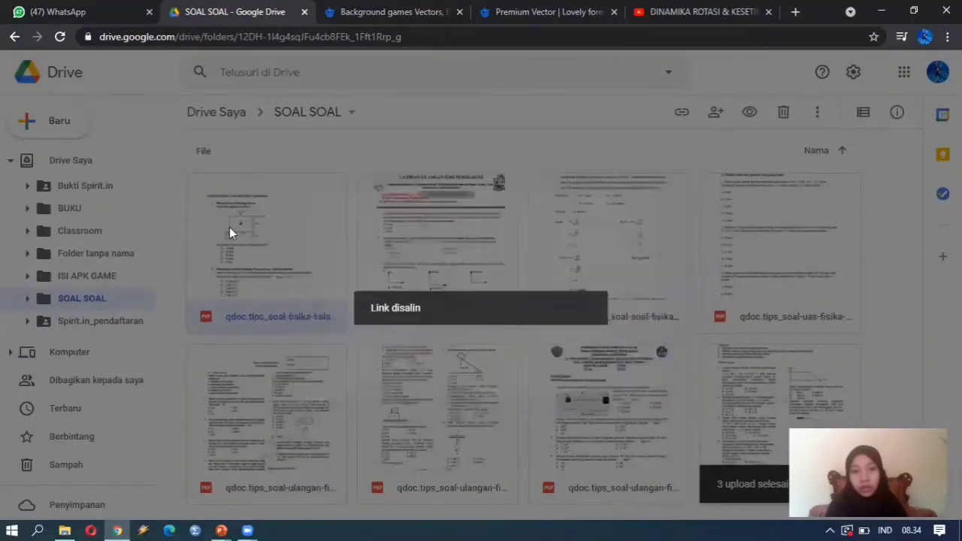
{"action": "right_click", "coordinate": [276, 252]}
{"action": "left_click", "coordinate": [348, 224]}
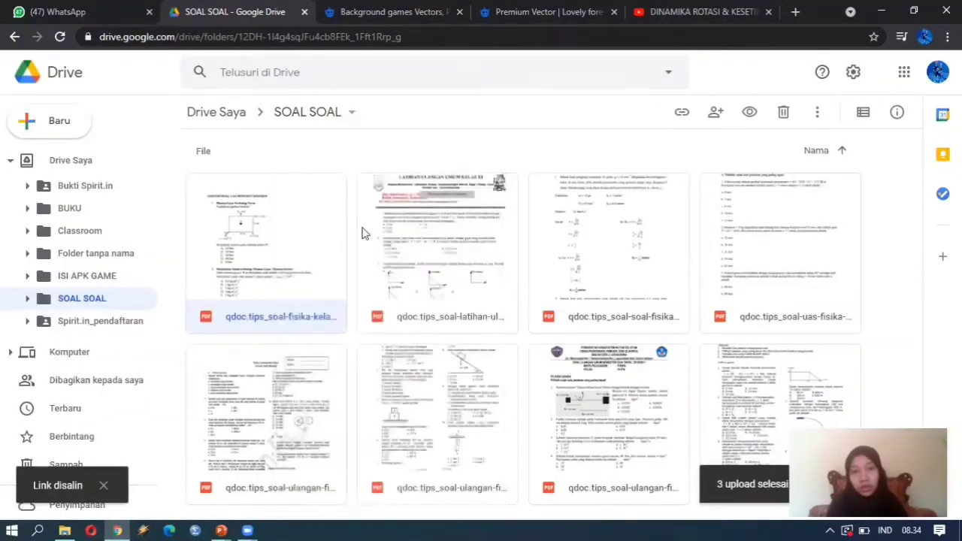
{"action": "left_click", "coordinate": [650, 422]}
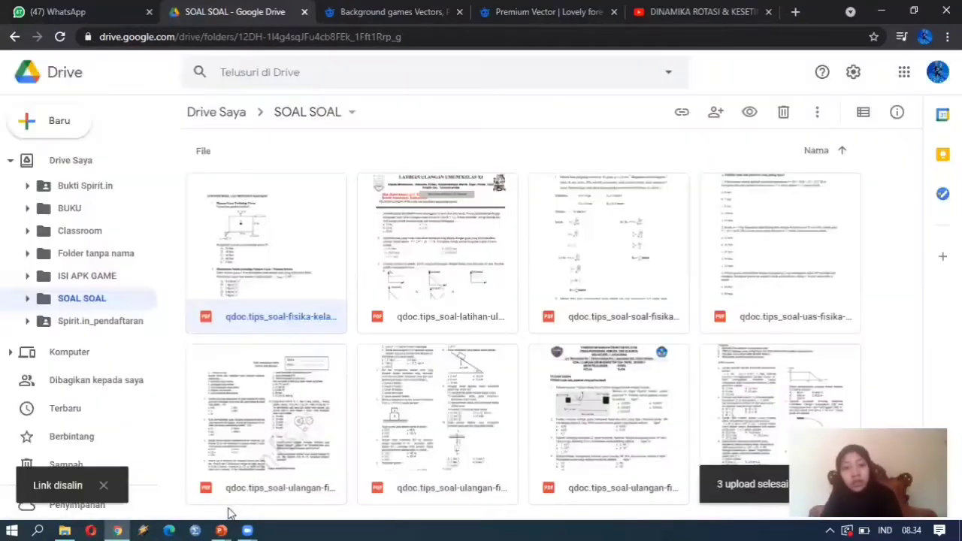
- Switch to Presentation4 in PowerPoint and link the LATIHAN SOAL 1 box to the copied Drive address
{"action": "mouse_move", "coordinate": [234, 525]}
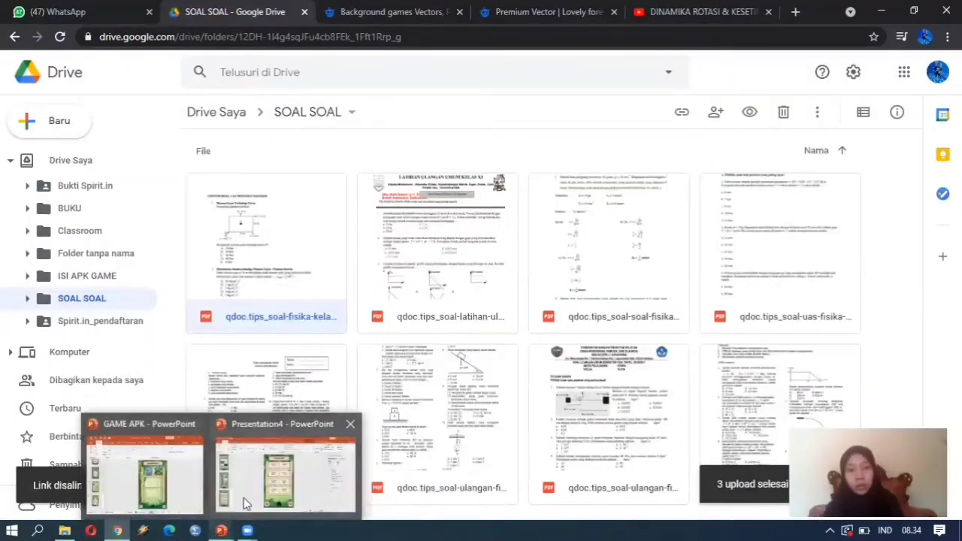
{"action": "left_click", "coordinate": [243, 497]}
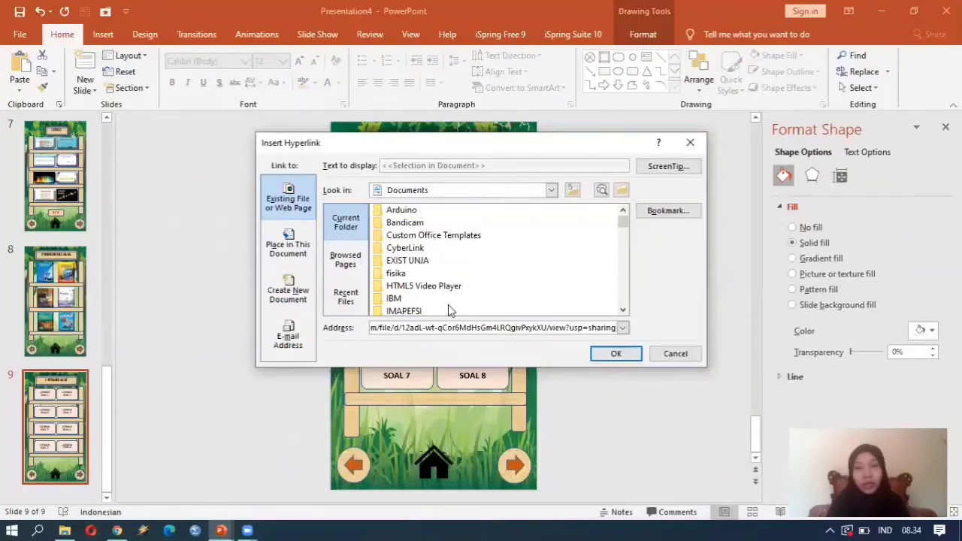
{"action": "key", "text": "Return"}
- Return to Drive in Chrome and copy the share link of the second PDF, the qdoc.tips soal-latihan file
{"action": "right_click", "coordinate": [494, 199]}
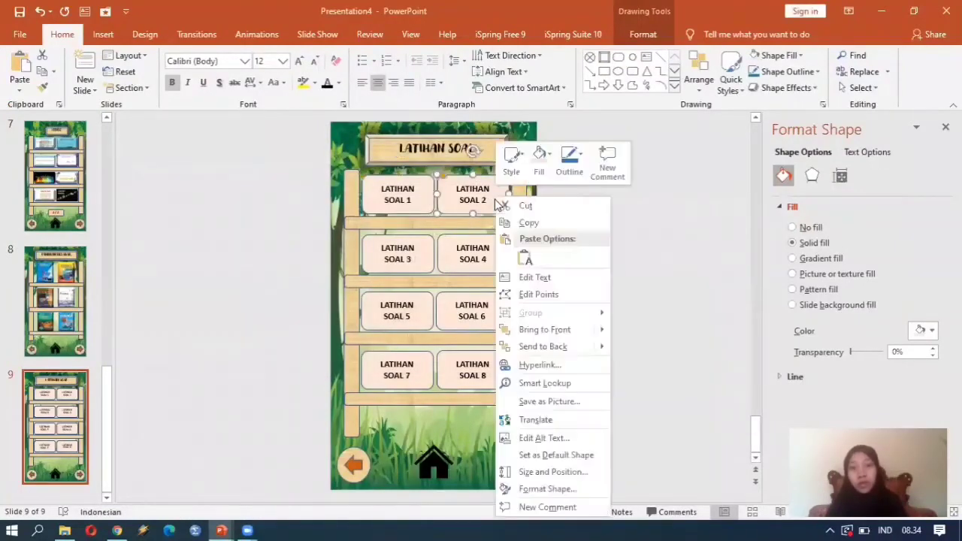
{"action": "left_click", "coordinate": [109, 525]}
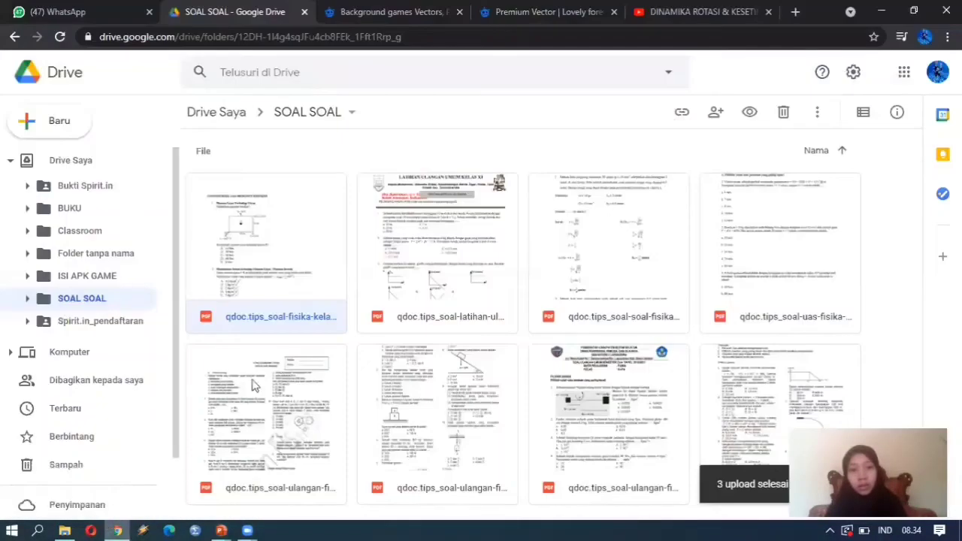
{"action": "right_click", "coordinate": [444, 213]}
{"action": "left_click", "coordinate": [478, 232]}
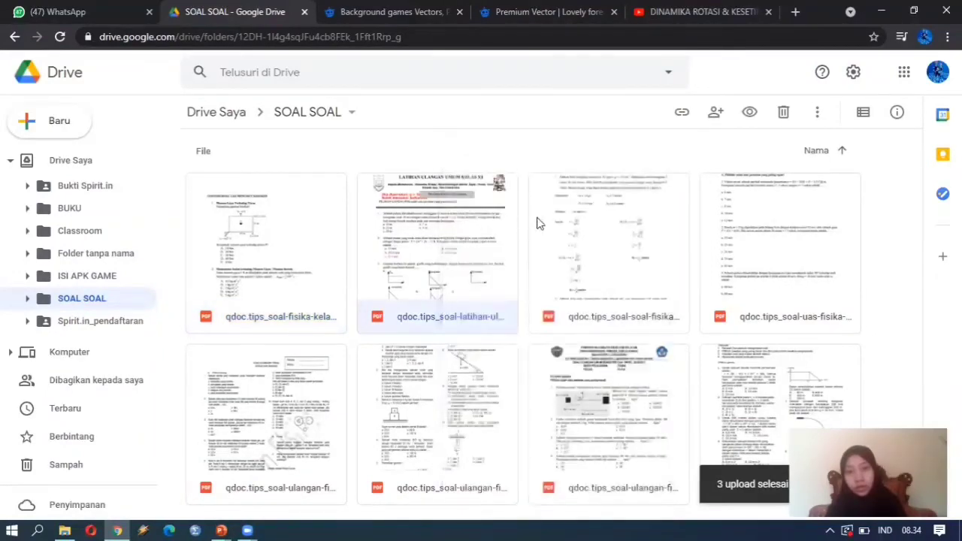
{"action": "left_click", "coordinate": [670, 276]}
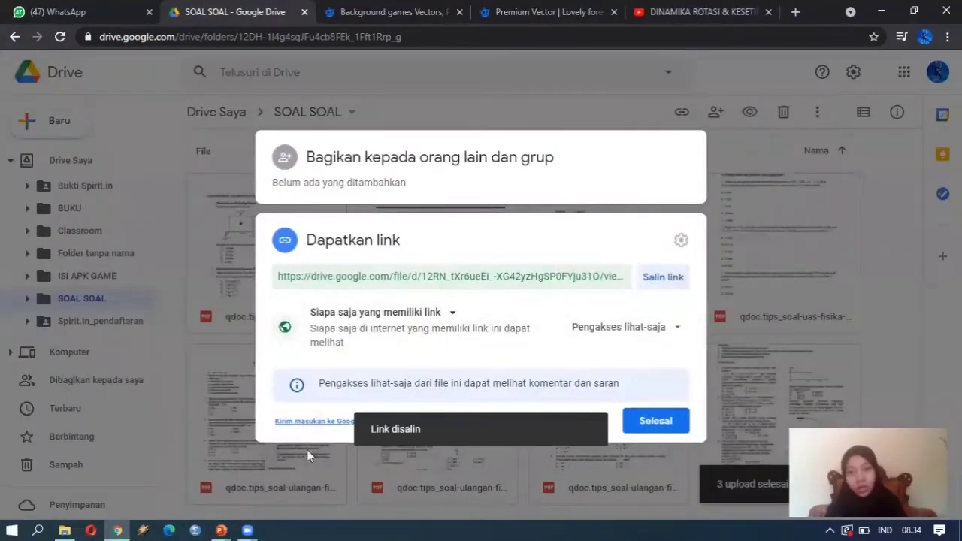
- Switch to Presentation4 in PowerPoint and hyperlink the LATIHAN SOAL 2 box to the copied Drive link
{"action": "mouse_move", "coordinate": [247, 530]}
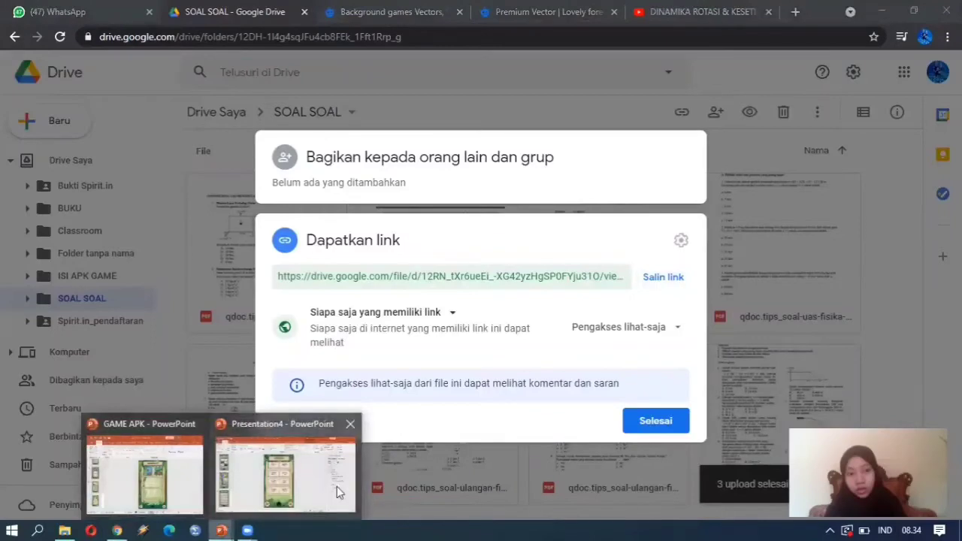
{"action": "left_click", "coordinate": [337, 486]}
{"action": "right_click", "coordinate": [489, 206]}
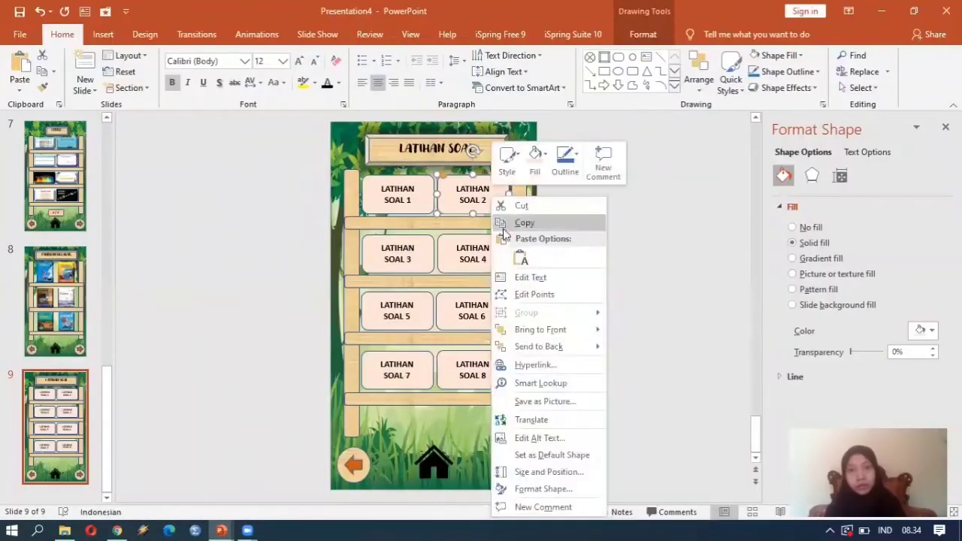
{"action": "left_click", "coordinate": [537, 365]}
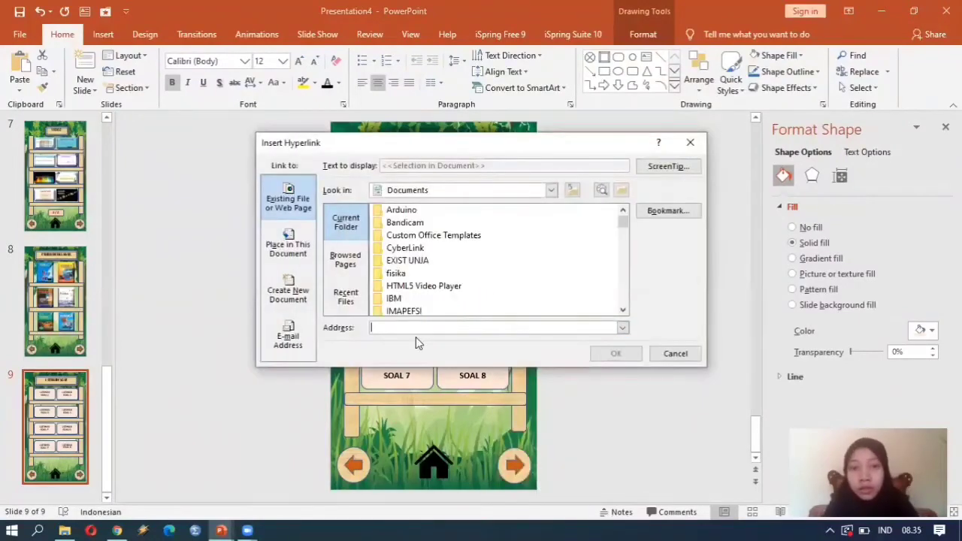
{"action": "key", "text": "ctrl+v"}
{"action": "key", "text": "Return"}
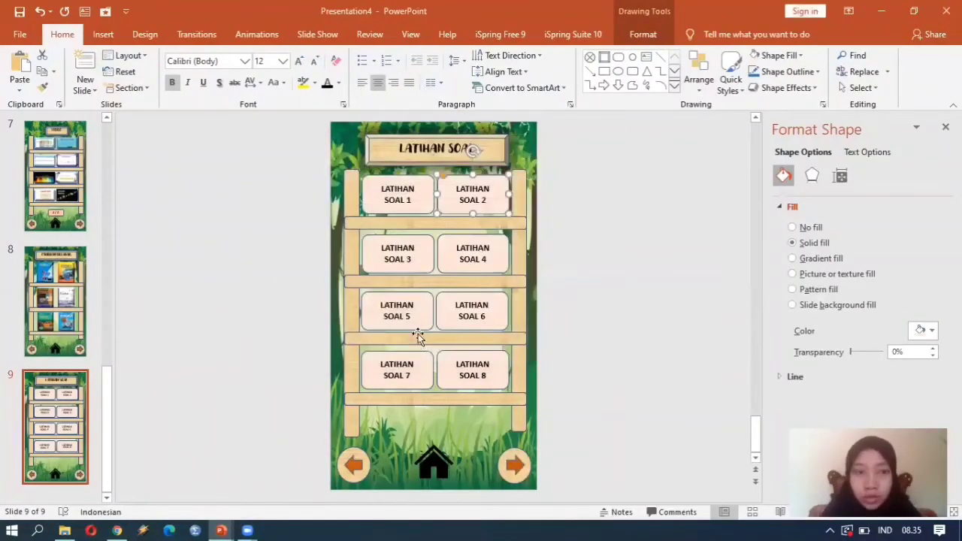
{"action": "left_click", "coordinate": [207, 331]}
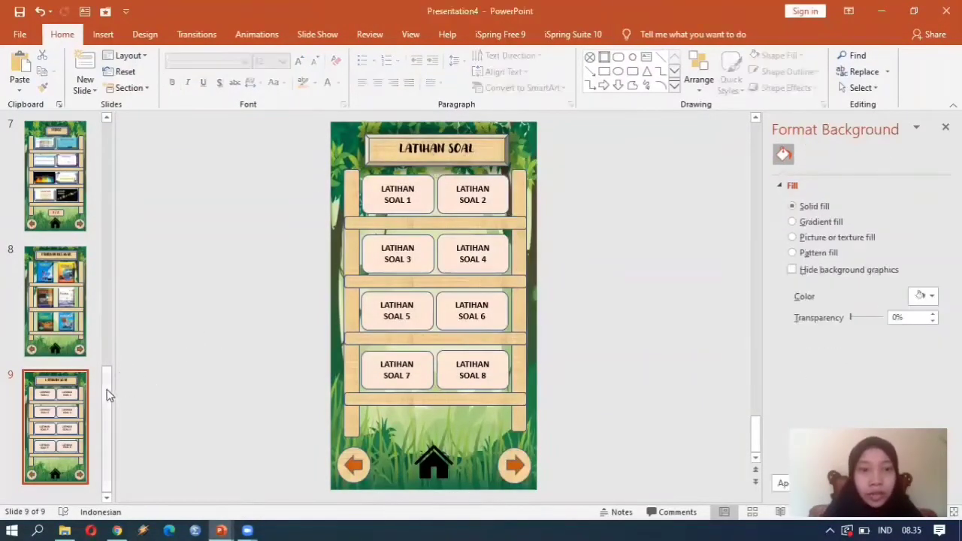
- Review every slide from the MATERI FISIKA KELAS XI cover to LATIHAN SOAL, and return to the cover slide
{"action": "left_click_drag", "start_coordinate": [104, 389], "coordinate": [110, 154]}
{"action": "left_click", "coordinate": [73, 154]}
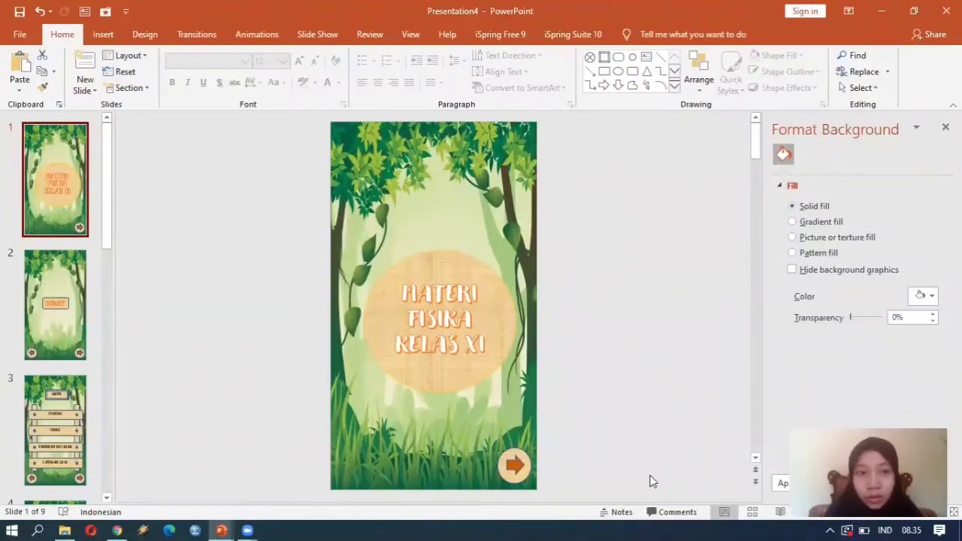
{"action": "left_click", "coordinate": [83, 288]}
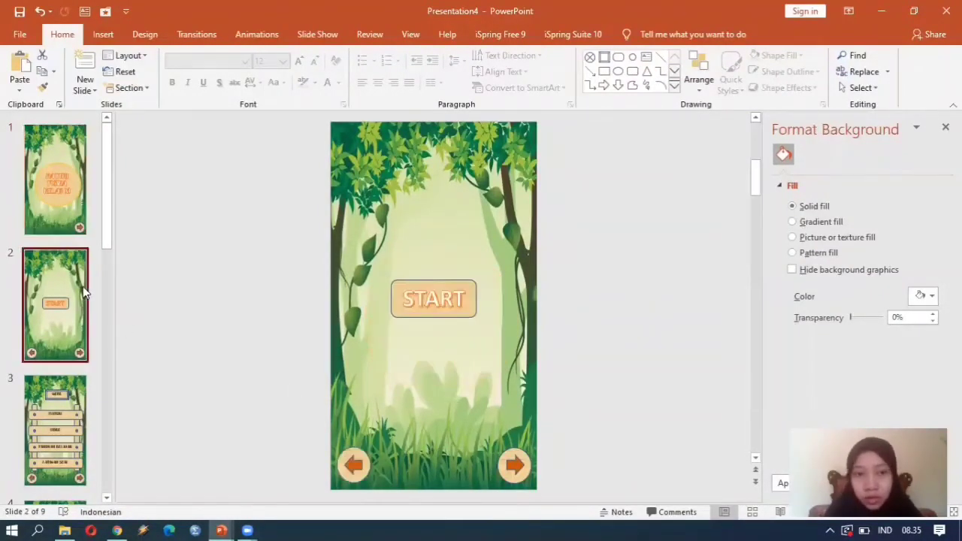
{"action": "key", "text": "Down"}
{"action": "key", "text": "Down"}
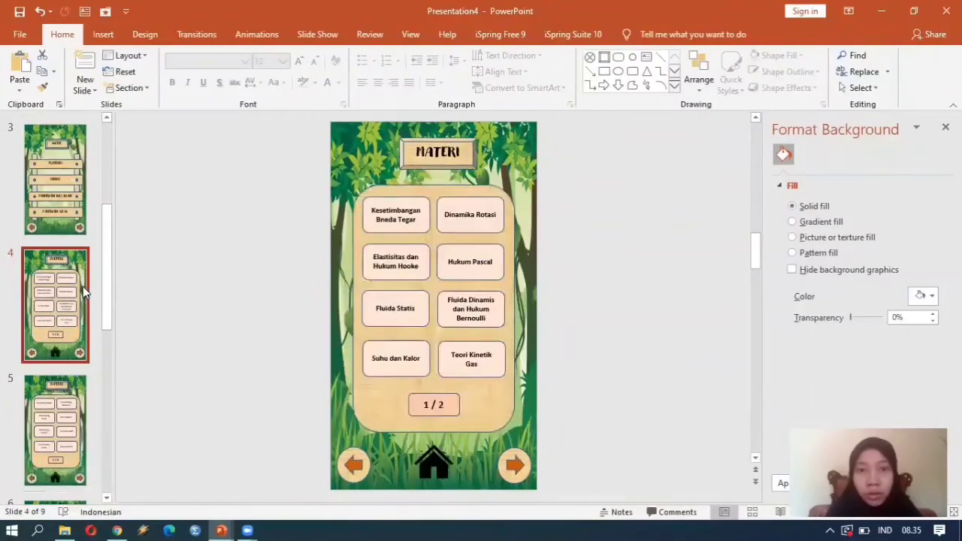
{"action": "key", "text": "Down"}
{"action": "key", "text": "Down"}
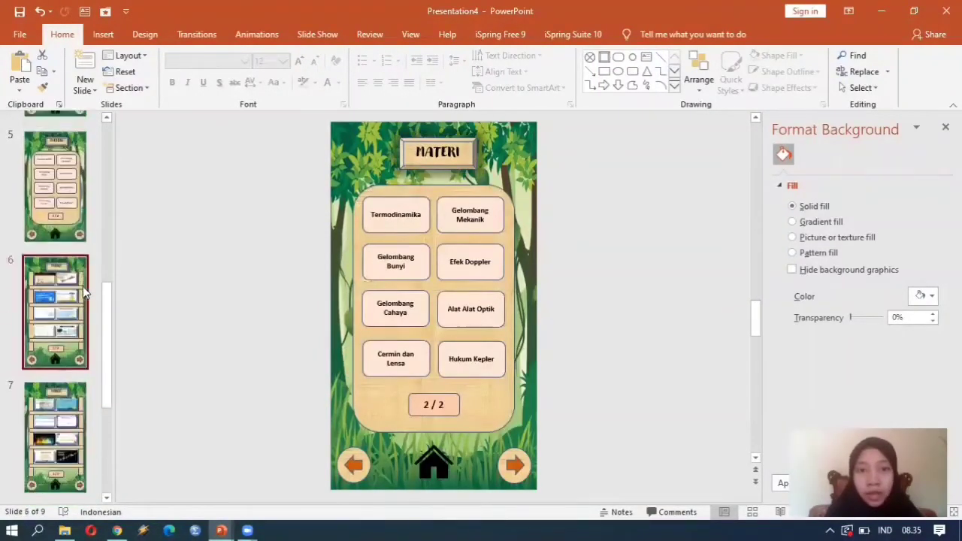
{"action": "key", "text": "Down"}
{"action": "key", "text": "Down"}
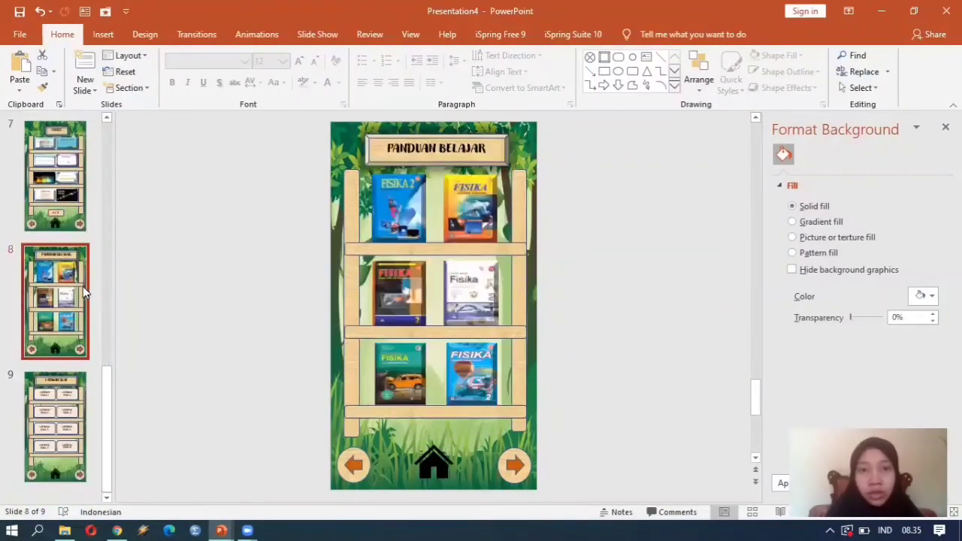
{"action": "key", "text": "Down"}
{"action": "key", "text": "Up"}
{"action": "key", "text": "Up"}
{"action": "key", "text": "Up"}
{"action": "key", "text": "Up"}
{"action": "key", "text": "Up"}
{"action": "key", "text": "Up"}
{"action": "key", "text": "Up"}
{"action": "key", "text": "Up"}
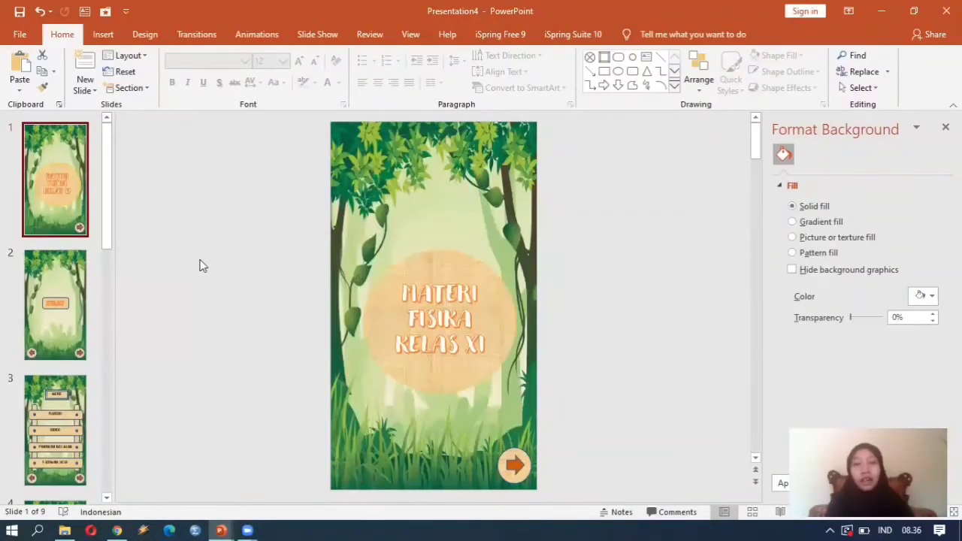
{"action": "key", "text": "Down"}
{"action": "key", "text": "Up"}
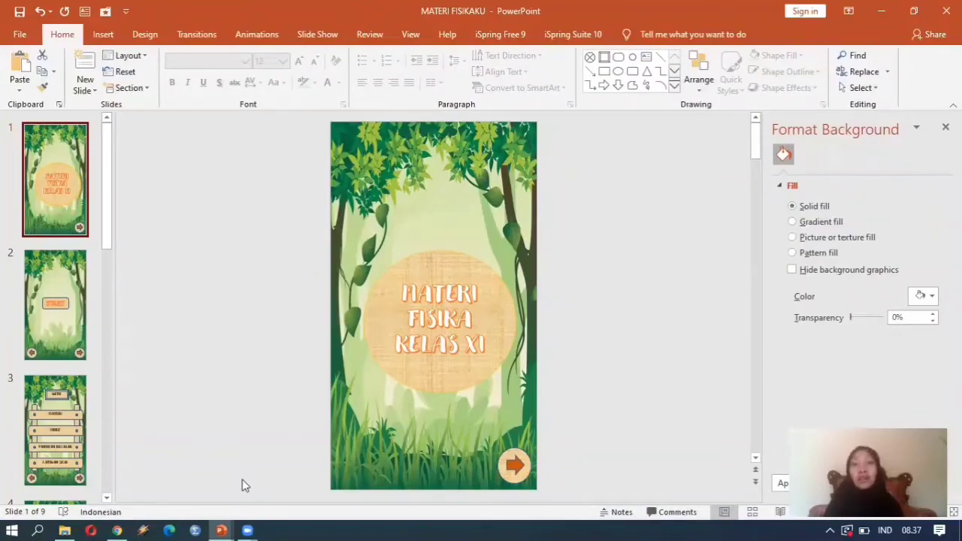
- Minimize the presentation, search Windows for JAVA and run JavaSetup8u291.exe
{"action": "left_click", "coordinate": [877, 12]}
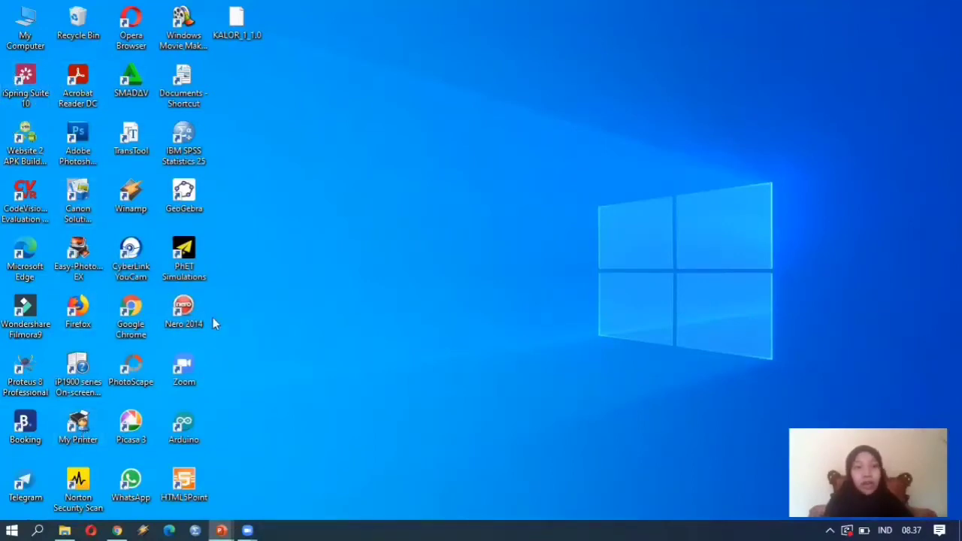
{"action": "left_click", "coordinate": [37, 530]}
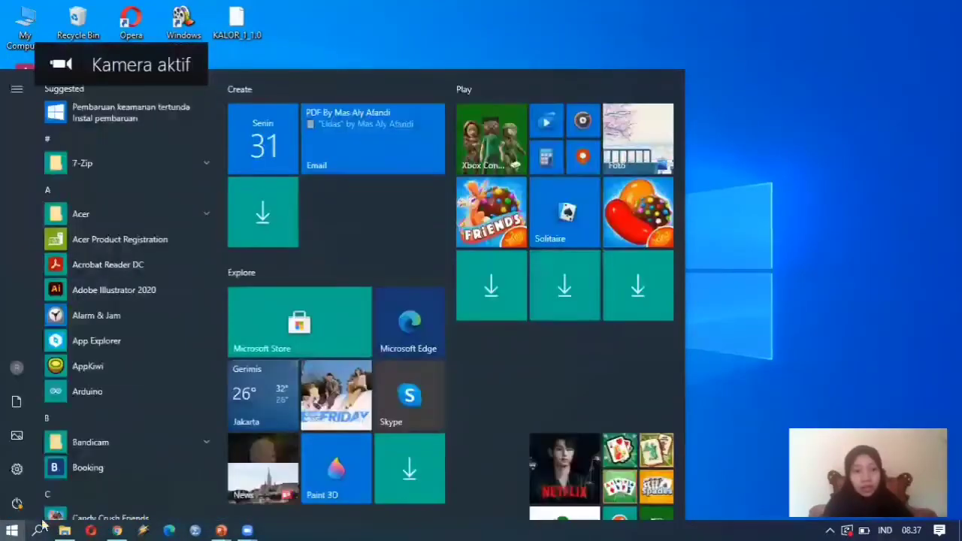
{"action": "left_click", "coordinate": [37, 527]}
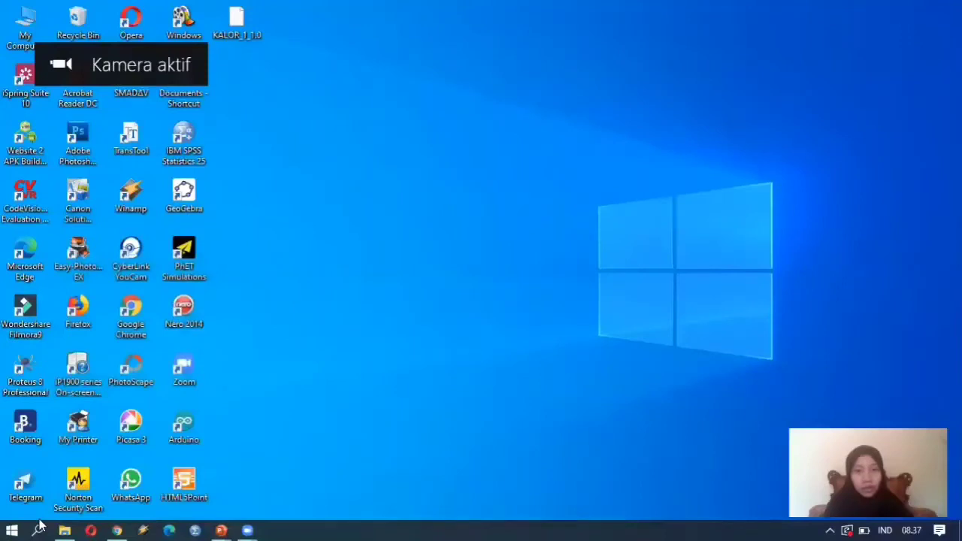
{"action": "left_click", "coordinate": [38, 528]}
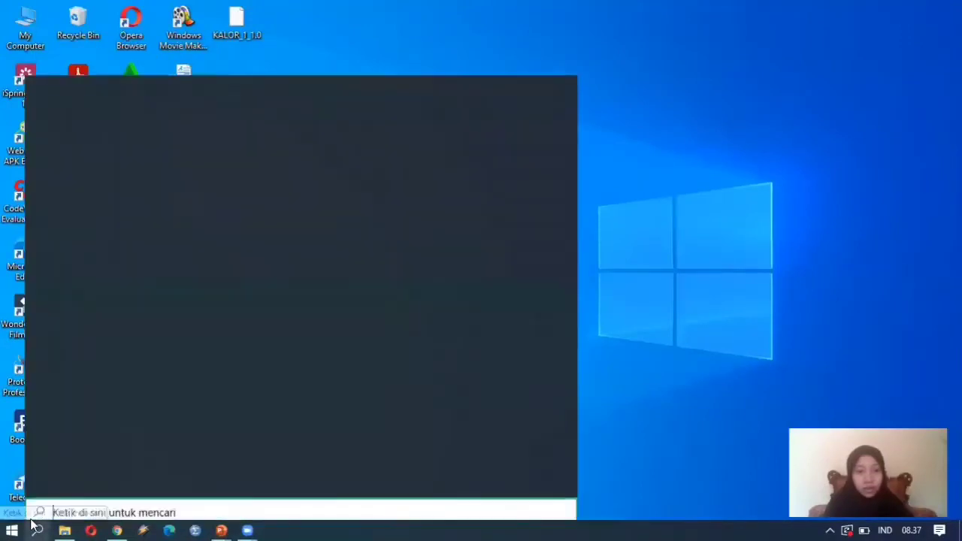
{"action": "type", "text": "JAVA"}
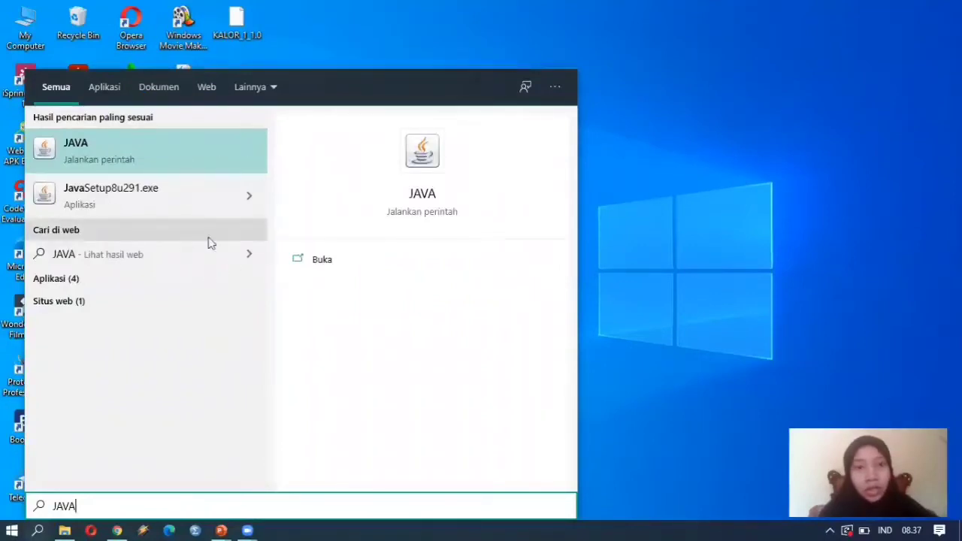
{"action": "left_click", "coordinate": [141, 208]}
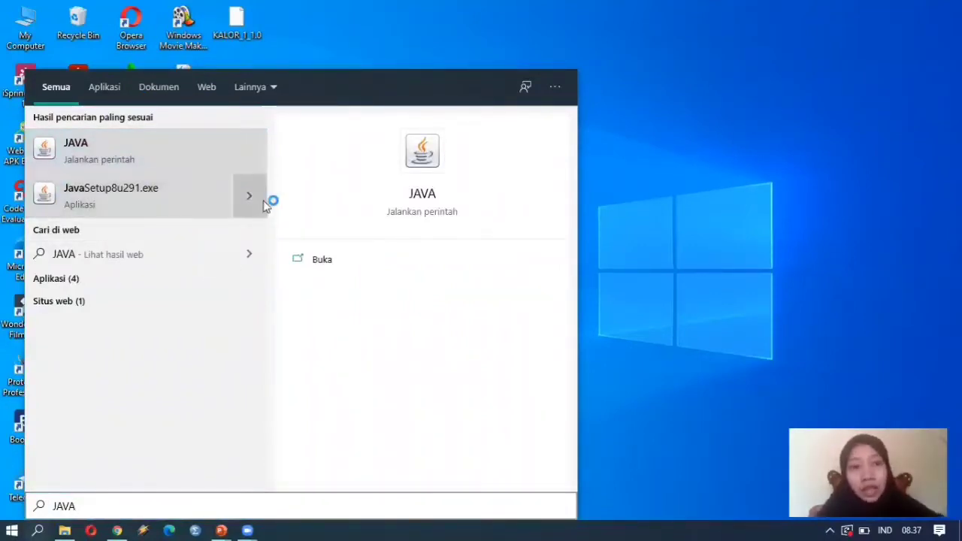
{"action": "left_click", "coordinate": [661, 164]}
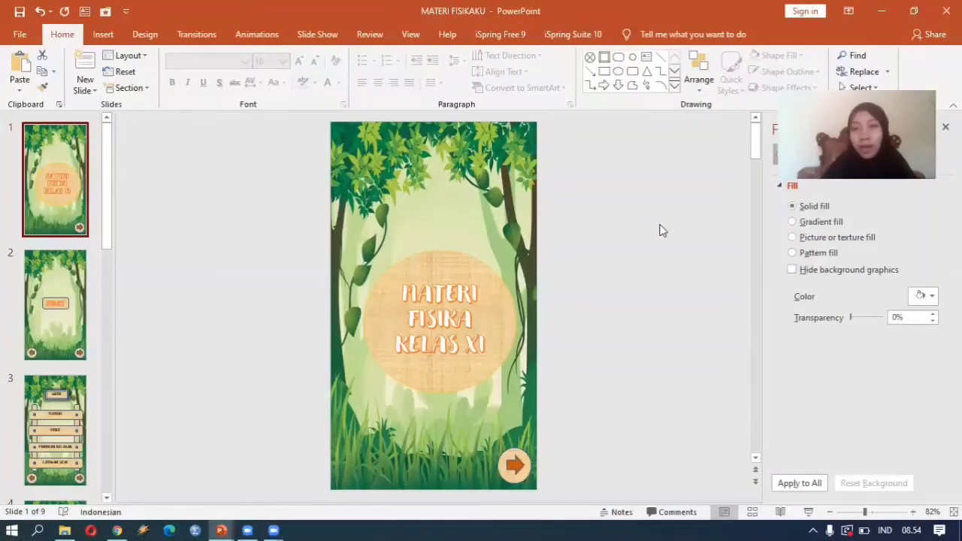
- Open the iSpring Suite 10 publish settings for MATERI FISIKAKU, continuing with the trial version and keeping the project name
{"action": "left_click", "coordinate": [592, 39]}
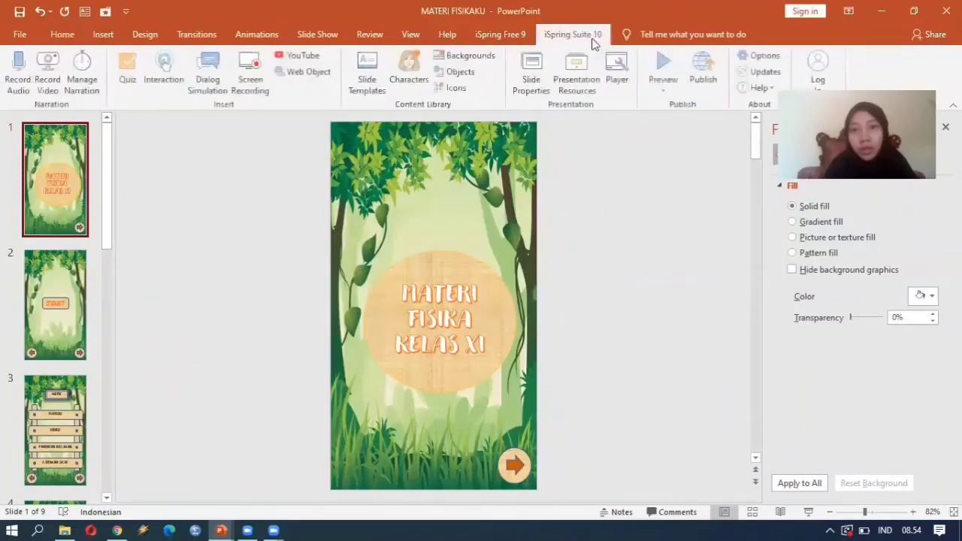
{"action": "left_click", "coordinate": [714, 81]}
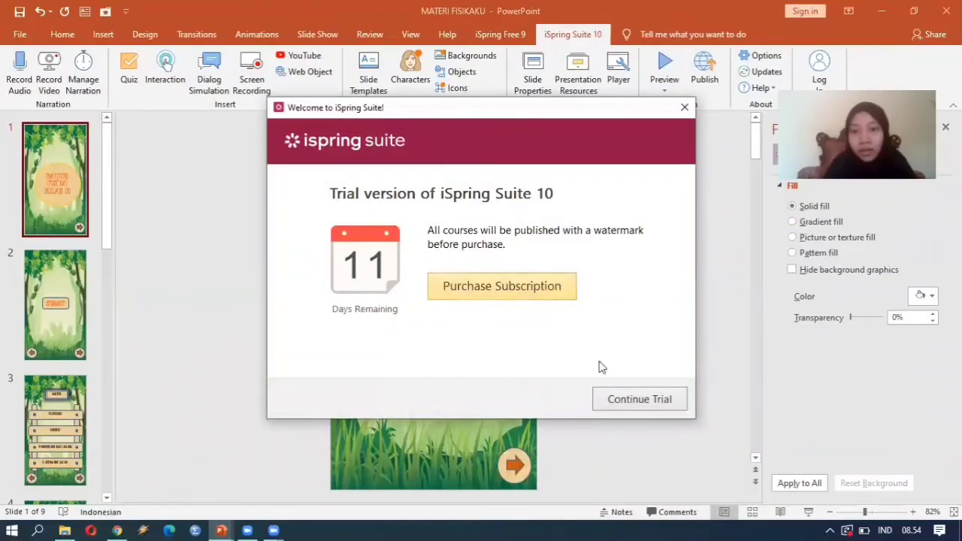
{"action": "left_click", "coordinate": [617, 400]}
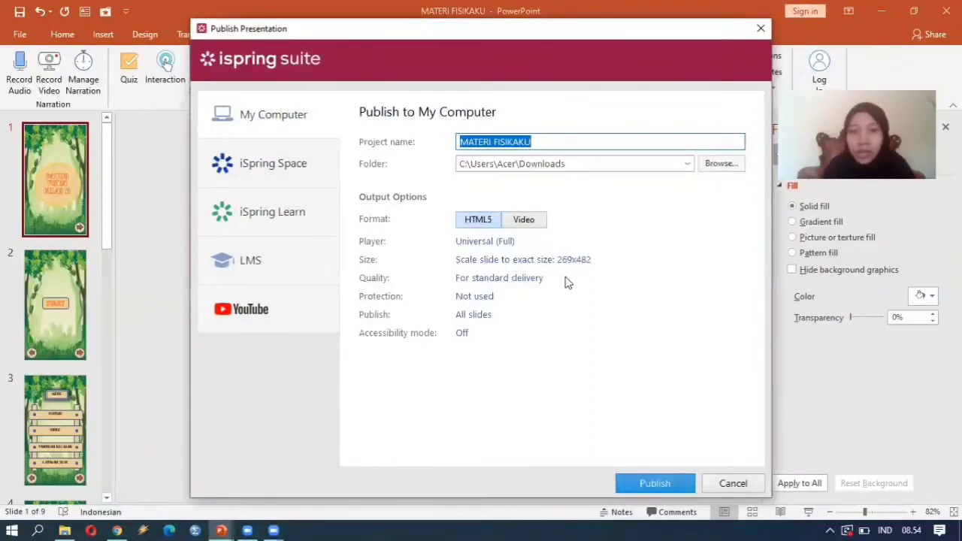
{"action": "left_click", "coordinate": [549, 141]}
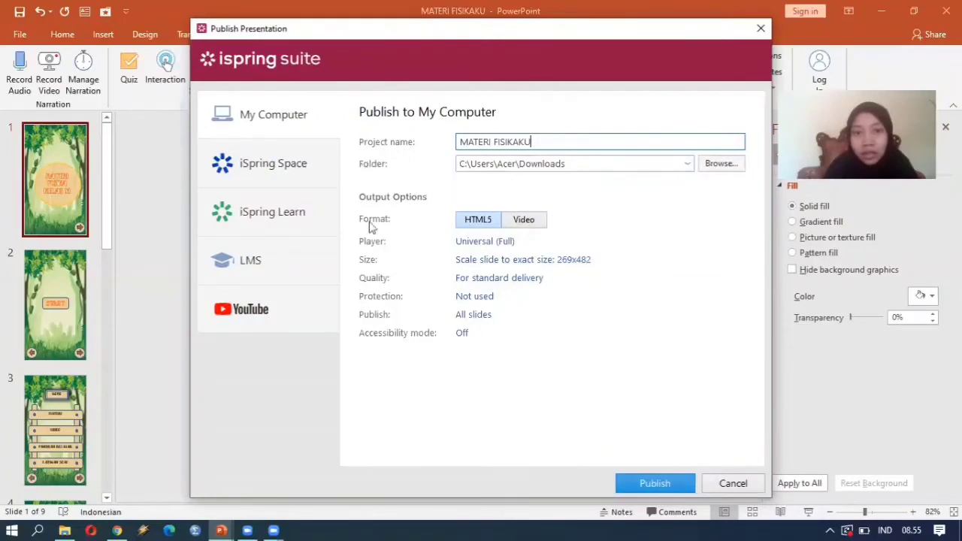
- Enable accessibility mode in English and publish the presentation to the computer's Downloads folder as HTML5
{"action": "left_click", "coordinate": [462, 333]}
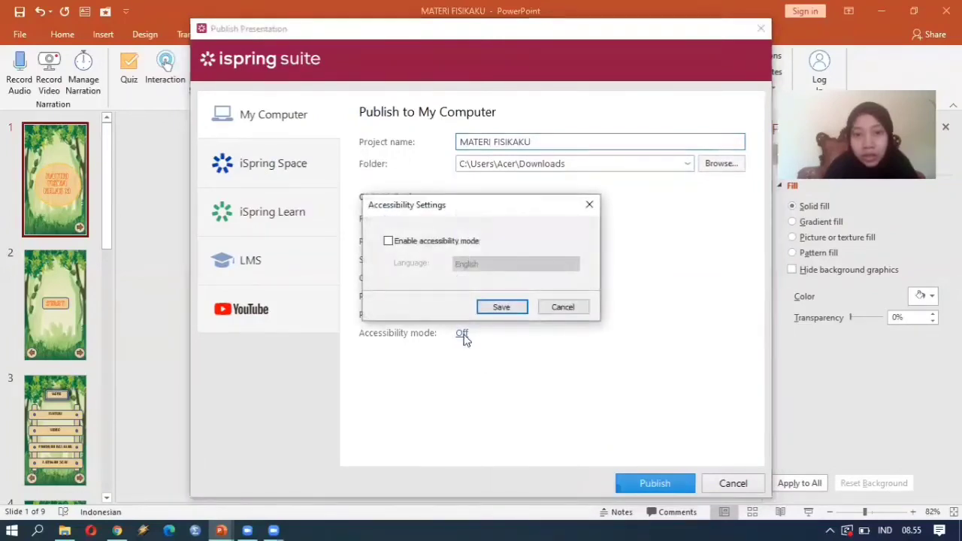
{"action": "left_click", "coordinate": [388, 241]}
{"action": "left_click", "coordinate": [542, 264]}
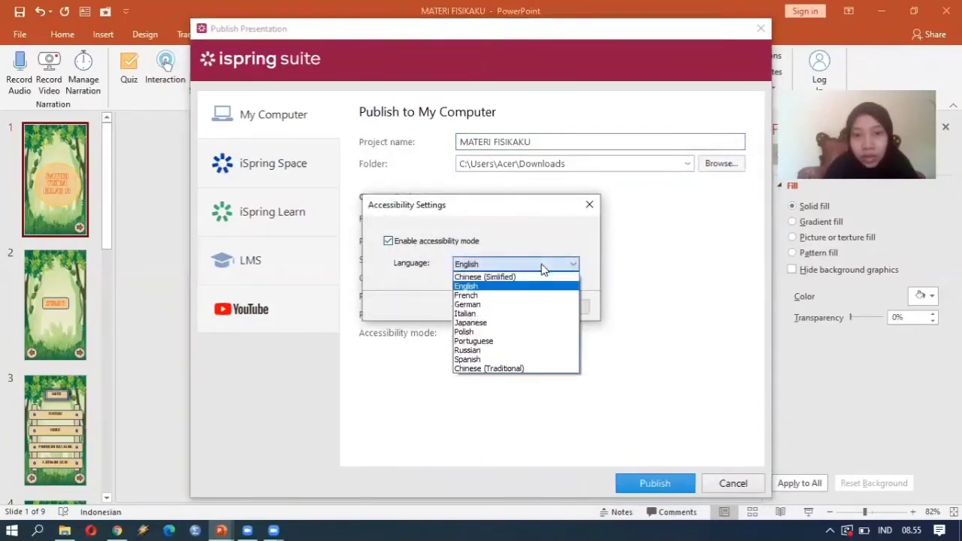
{"action": "left_click", "coordinate": [535, 287]}
{"action": "left_click", "coordinate": [504, 305]}
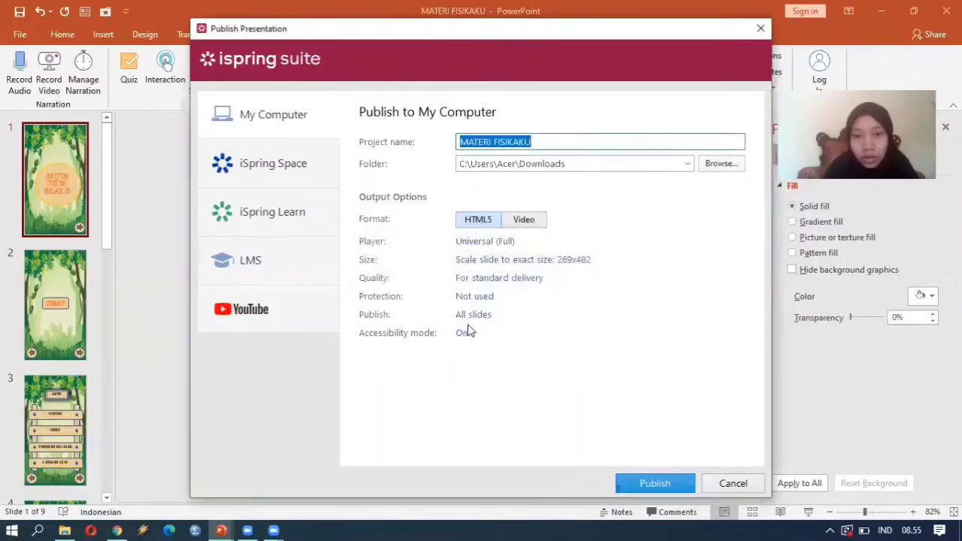
{"action": "left_click", "coordinate": [637, 482]}
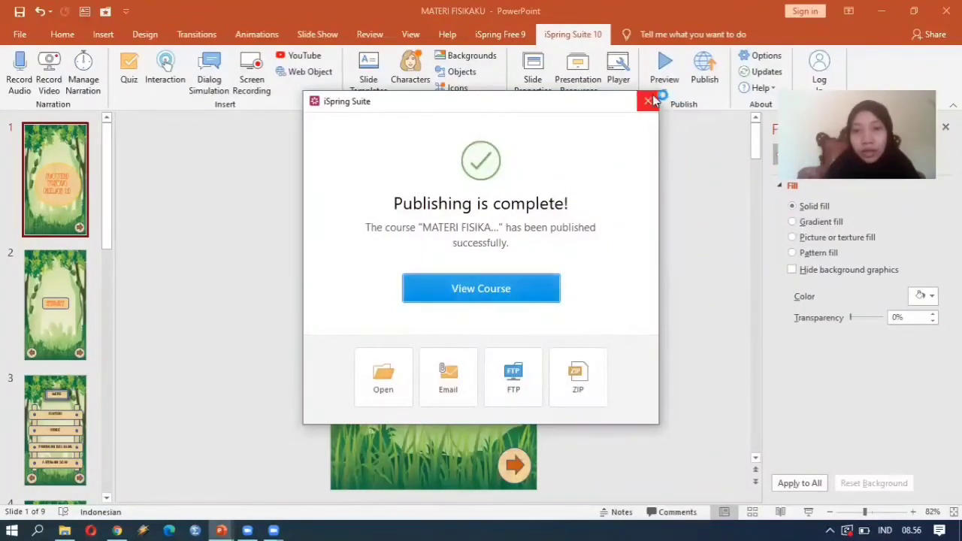
{"action": "left_click", "coordinate": [412, 300]}
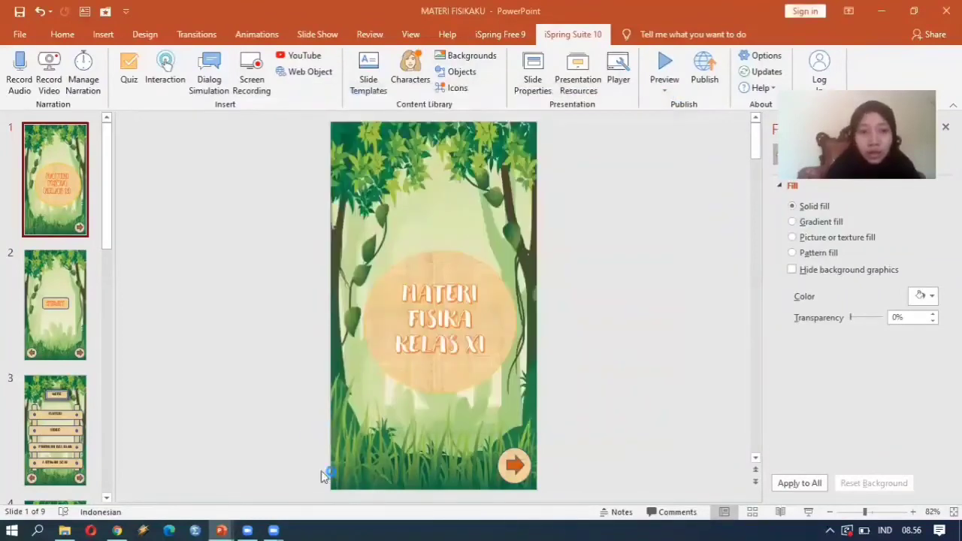
- Minimize the presentation and switch to Website 2 APK Builder Pro 4.2
{"action": "left_click", "coordinate": [887, 16]}
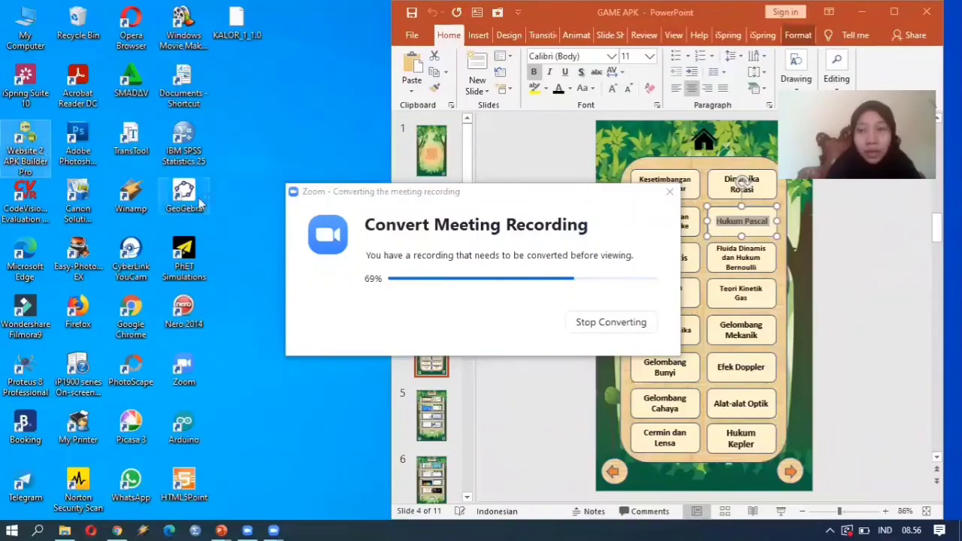
{"action": "left_click", "coordinate": [250, 526]}
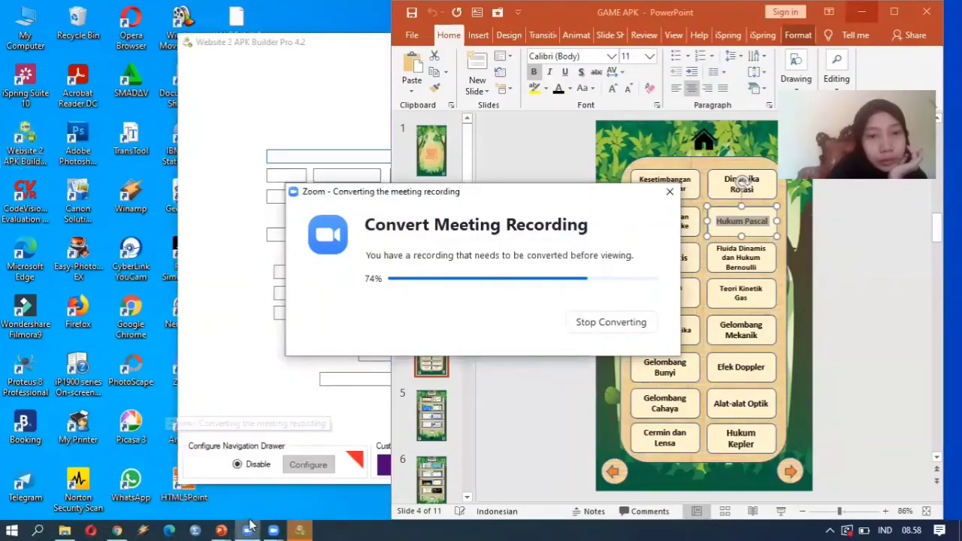
{"action": "left_click", "coordinate": [308, 45]}
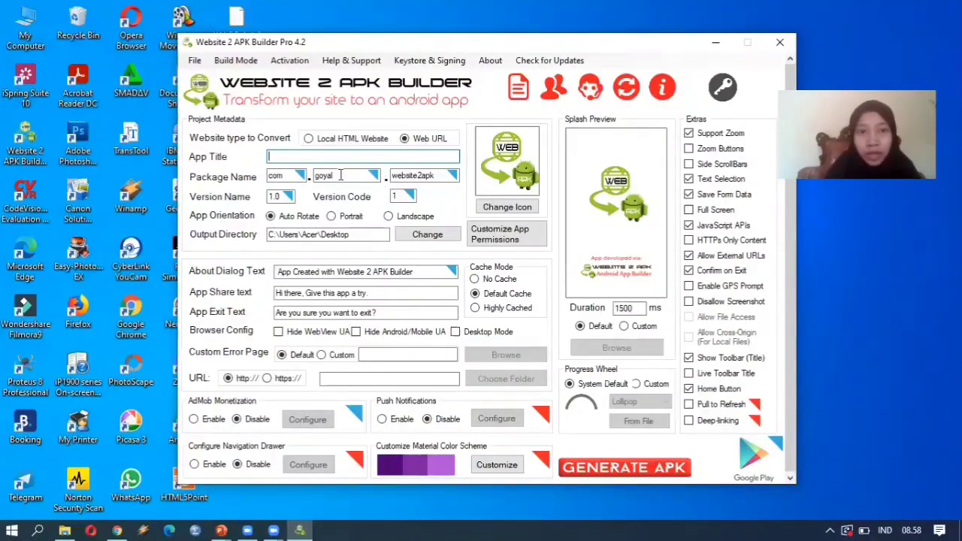
- Set the project to convert a Local HTML Website with the app title MATERI FISIKAKU and Portrait orientation
{"action": "left_click", "coordinate": [308, 139]}
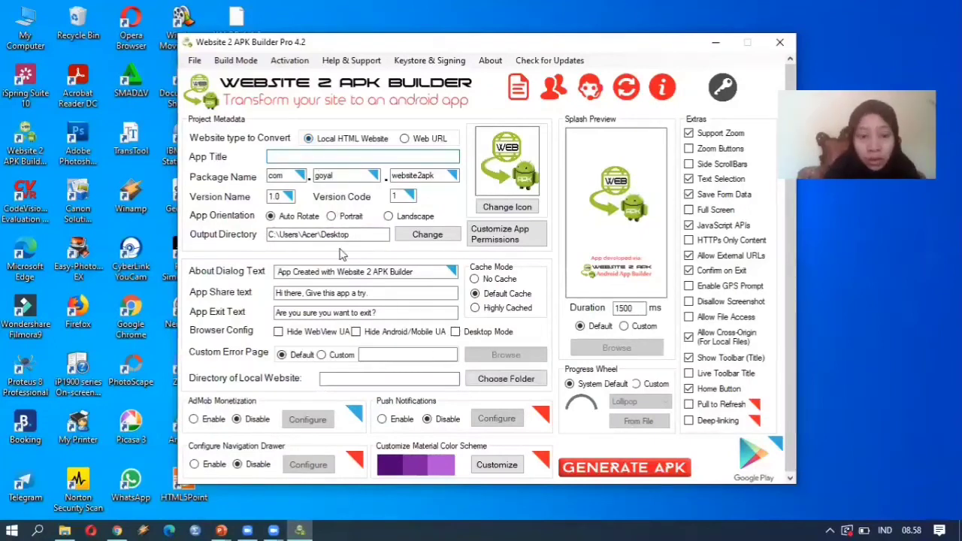
{"action": "key", "text": "Caps_Lock"}
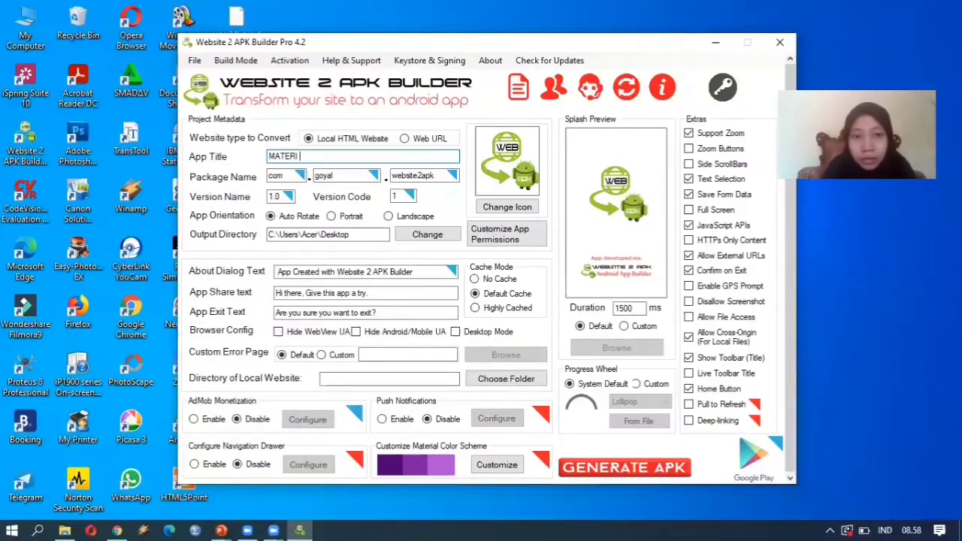
{"action": "type", "text": "FISIKA"}
{"action": "type", "text": "KU"}
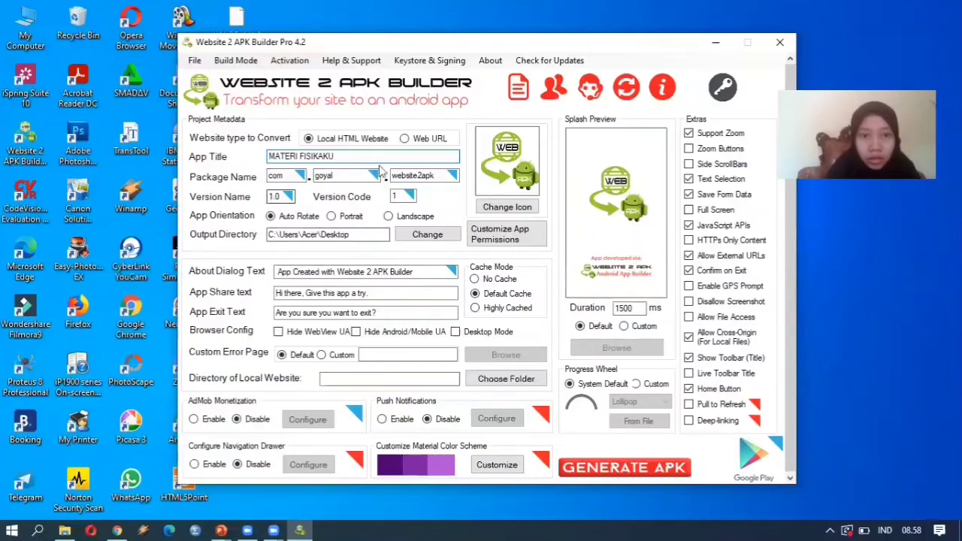
{"action": "left_click", "coordinate": [330, 218]}
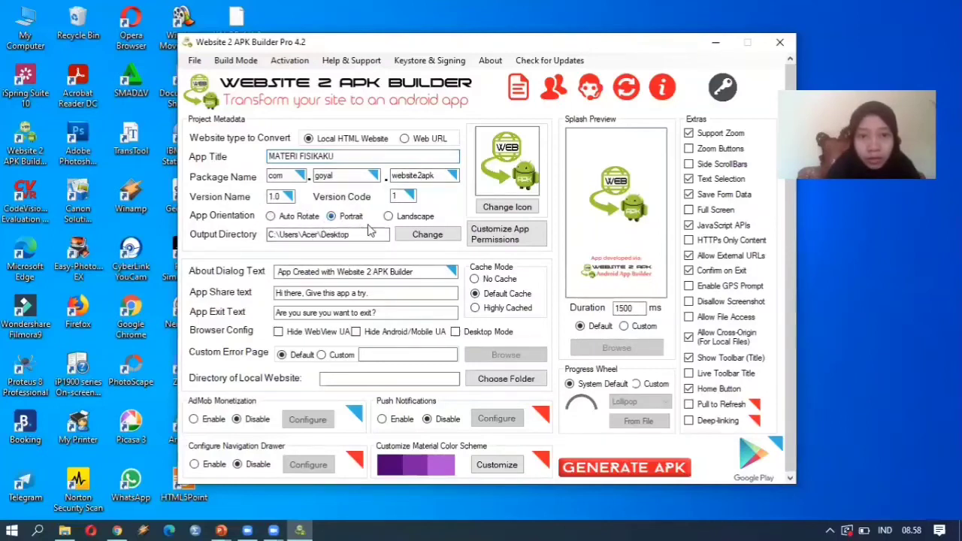
- Change the APK output directory to the Downloads folder under My Computer
{"action": "left_click", "coordinate": [414, 235]}
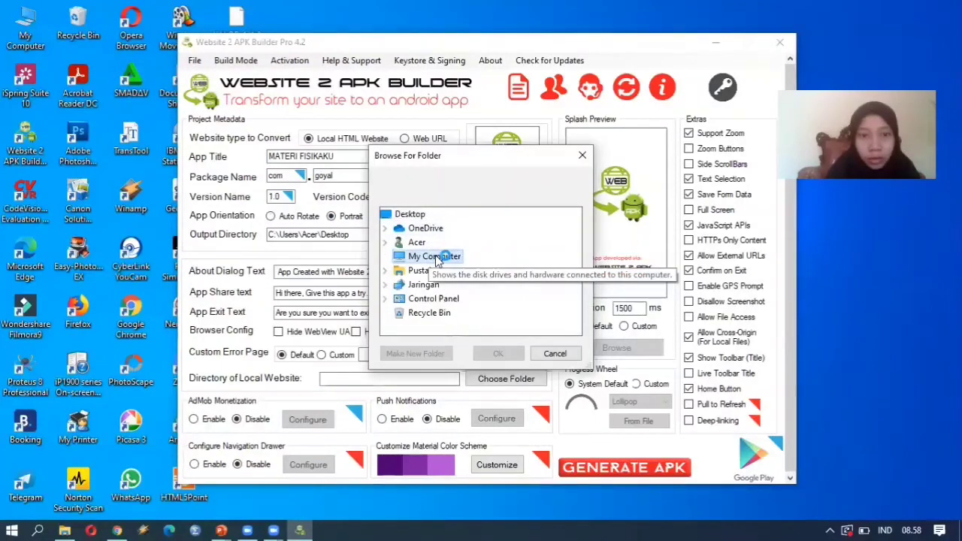
{"action": "double_click", "coordinate": [438, 257]}
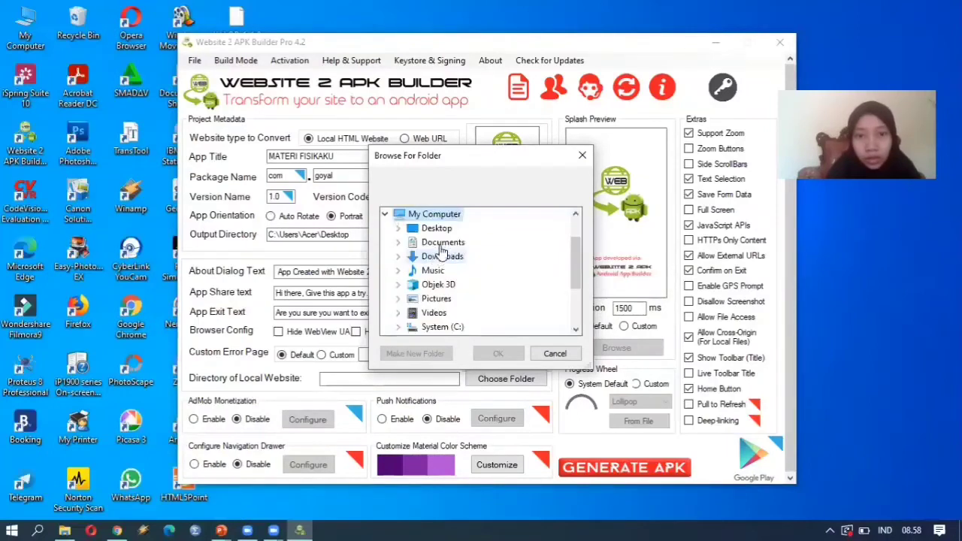
{"action": "double_click", "coordinate": [442, 257]}
{"action": "left_click", "coordinate": [498, 353]}
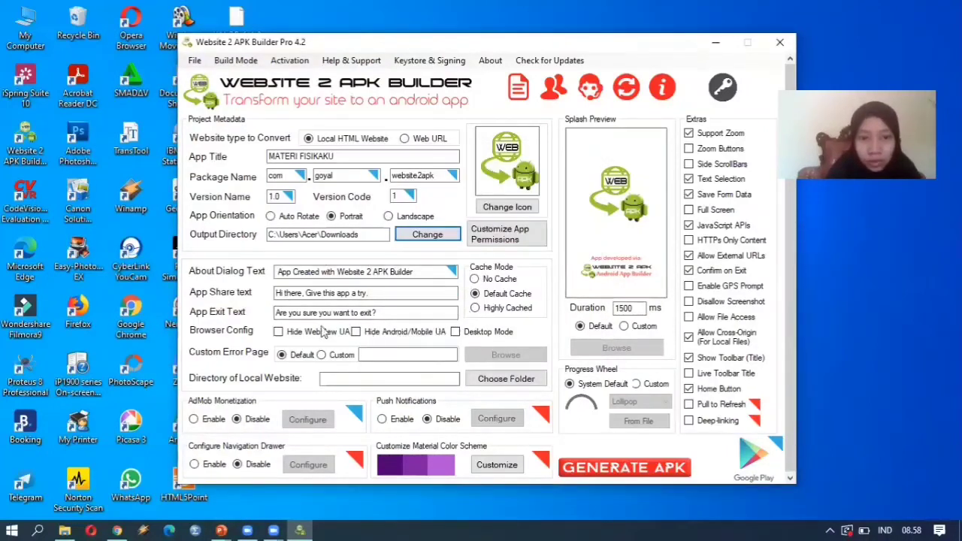
- Set the local website directory to the MATERI FISIKAKU (Published) folder inside Downloads
{"action": "left_click", "coordinate": [516, 385]}
{"action": "double_click", "coordinate": [440, 258]}
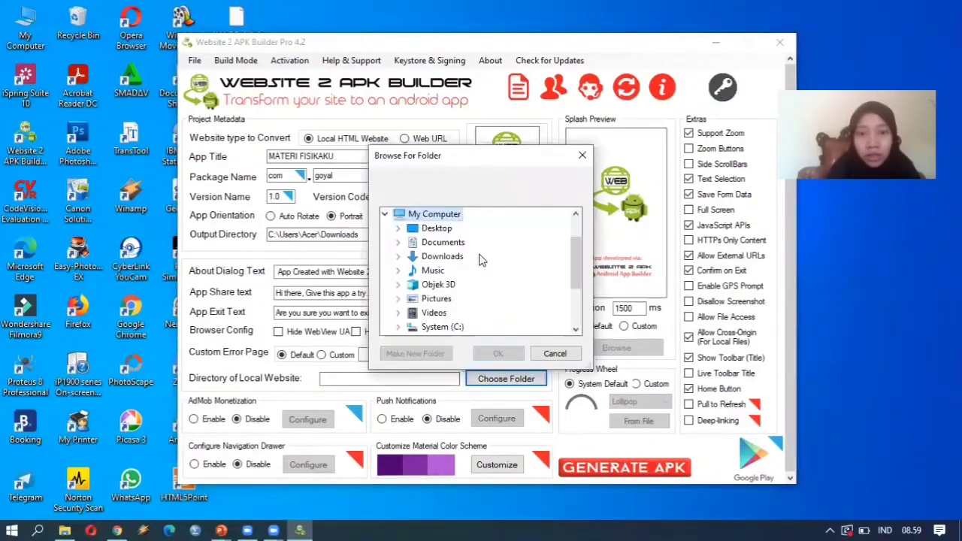
{"action": "double_click", "coordinate": [444, 257]}
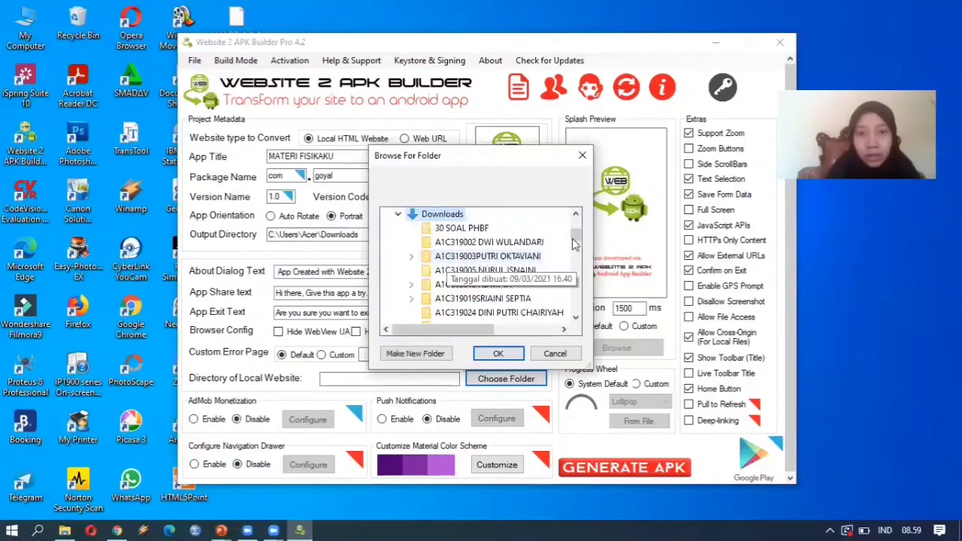
{"action": "scroll", "coordinate": [574, 278], "scroll_direction": "down", "scroll_amount": 5}
{"action": "left_click_drag", "start_coordinate": [574, 282], "coordinate": [575, 283]}
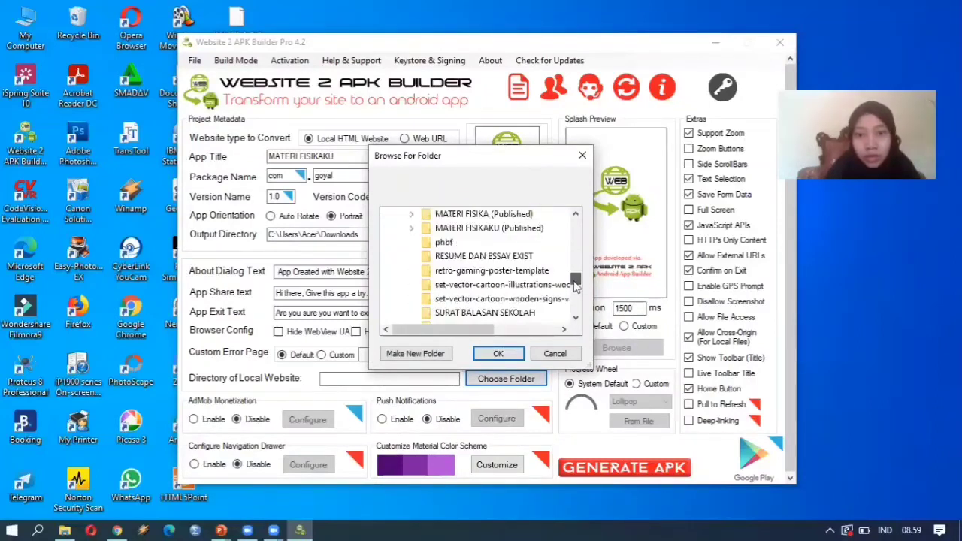
{"action": "scroll", "coordinate": [489, 242], "scroll_direction": "up", "scroll_amount": 1}
{"action": "left_click", "coordinate": [488, 242]}
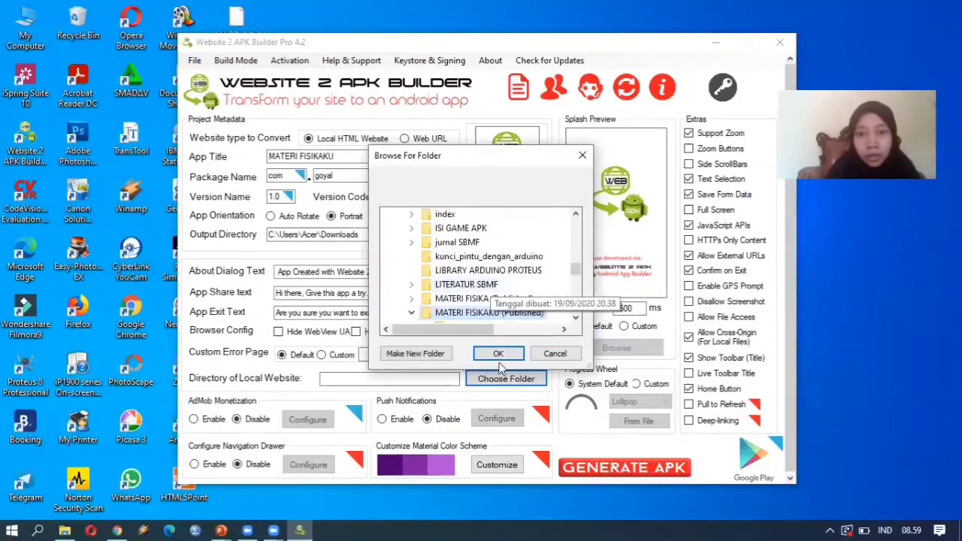
{"action": "left_click", "coordinate": [498, 353]}
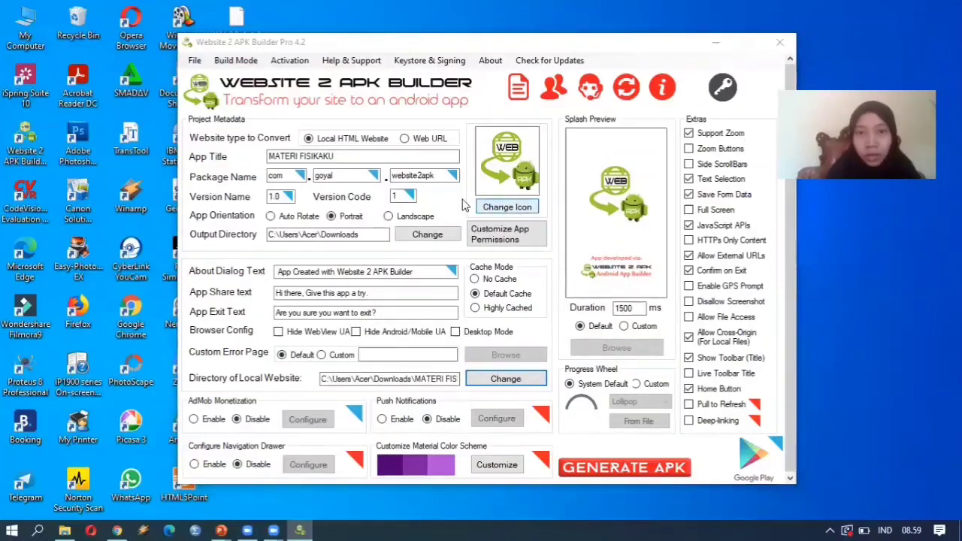
- Change the app icon to the thmb1 image from the data folder of MATERI FISIKAKU (Published)
{"action": "left_click", "coordinate": [507, 207]}
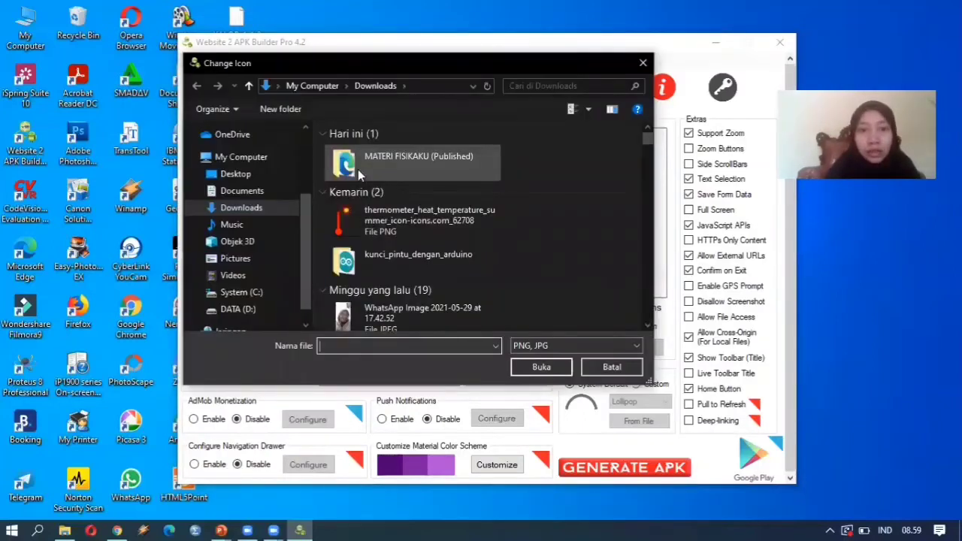
{"action": "double_click", "coordinate": [358, 169]}
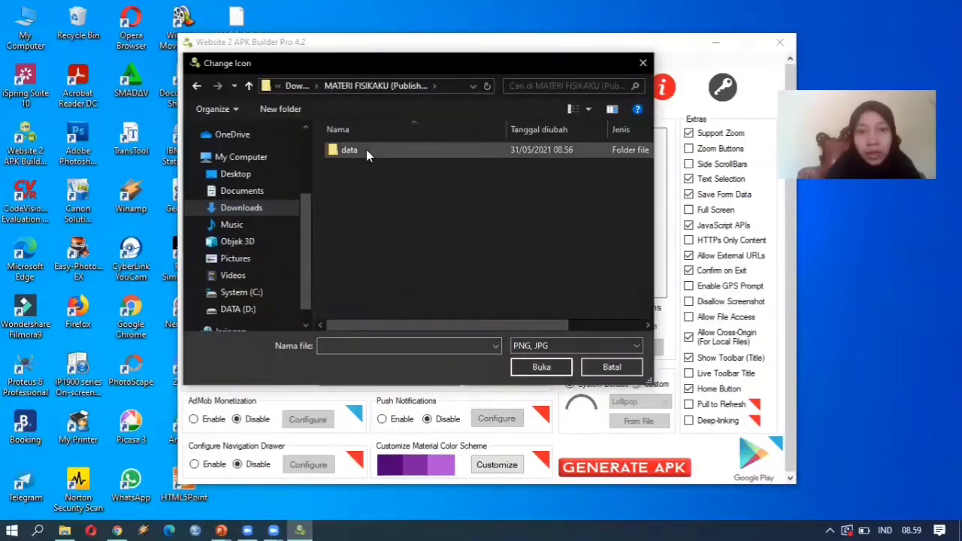
{"action": "double_click", "coordinate": [365, 150]}
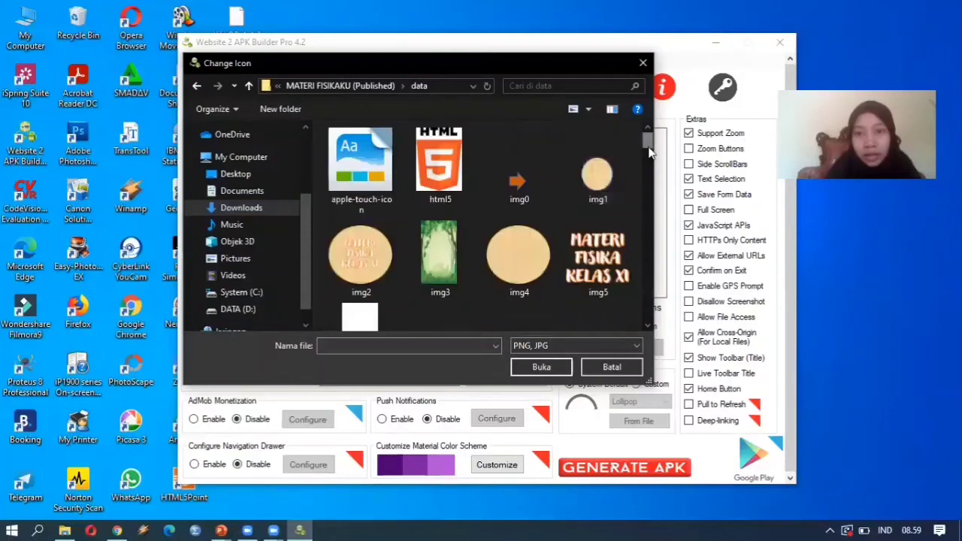
{"action": "scroll", "coordinate": [649, 150], "scroll_direction": "down", "scroll_amount": 6}
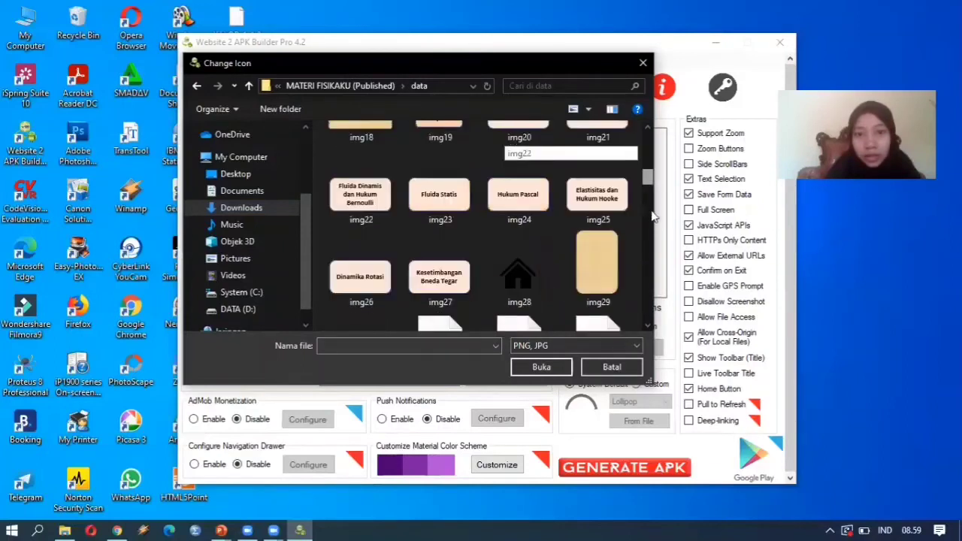
{"action": "scroll", "coordinate": [652, 218], "scroll_direction": "down", "scroll_amount": 15}
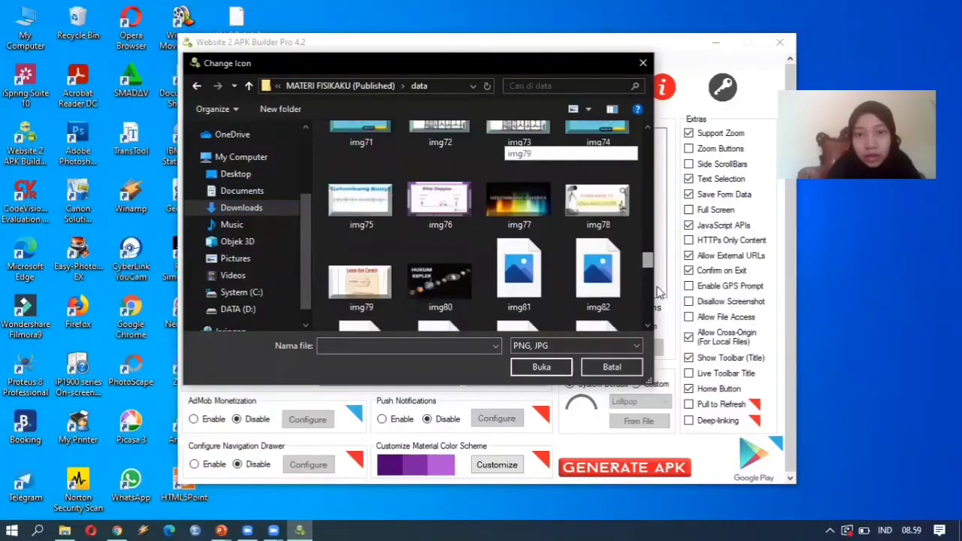
{"action": "scroll", "coordinate": [658, 293], "scroll_direction": "down", "scroll_amount": 9}
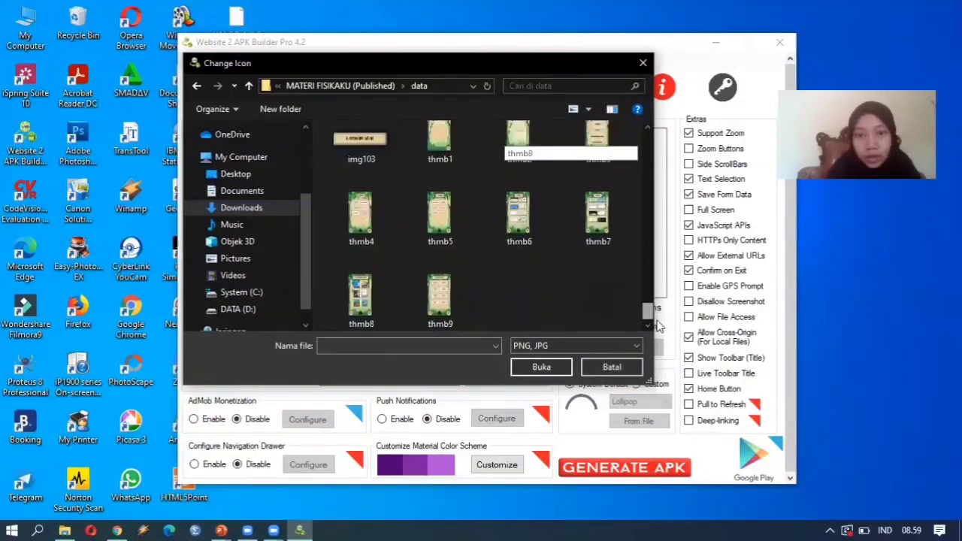
{"action": "scroll", "coordinate": [493, 252], "scroll_direction": "up", "scroll_amount": 1}
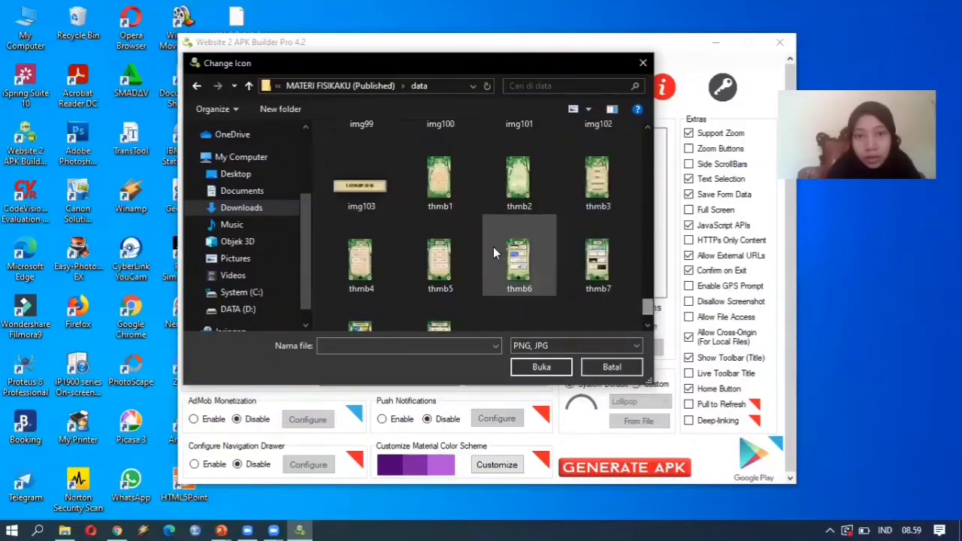
{"action": "left_click", "coordinate": [440, 186]}
{"action": "left_click", "coordinate": [541, 370]}
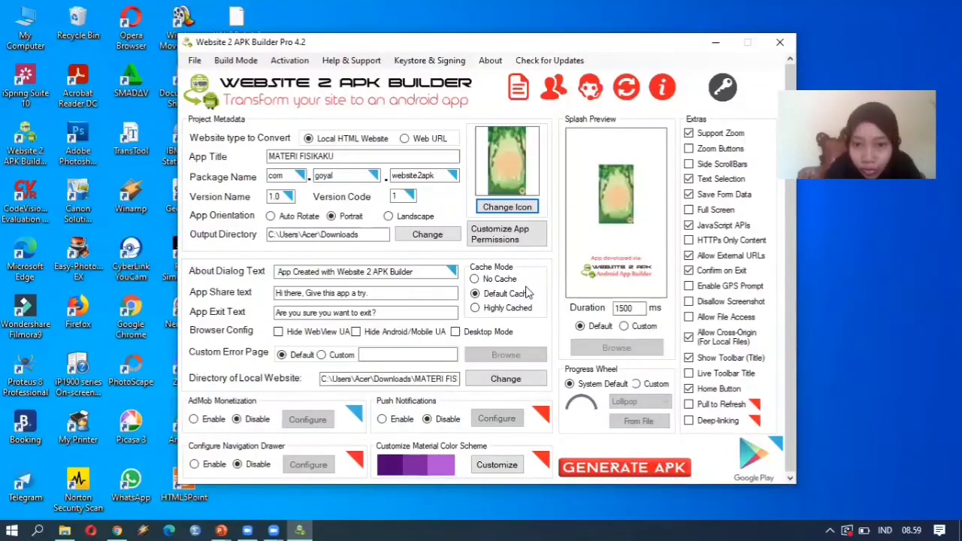
- Enable the Full Screen extra for the app, leaving Text Selection on
{"action": "left_click", "coordinate": [688, 179]}
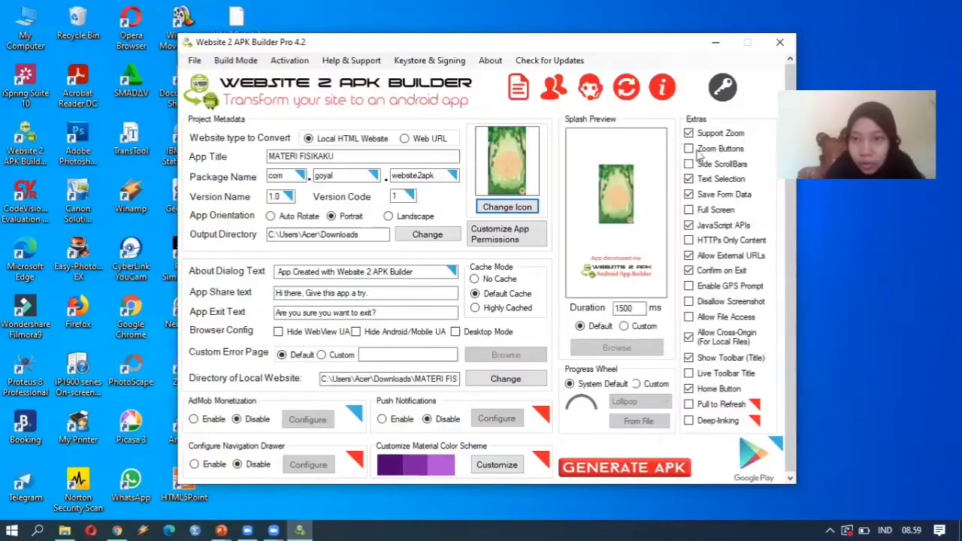
{"action": "left_click", "coordinate": [688, 178]}
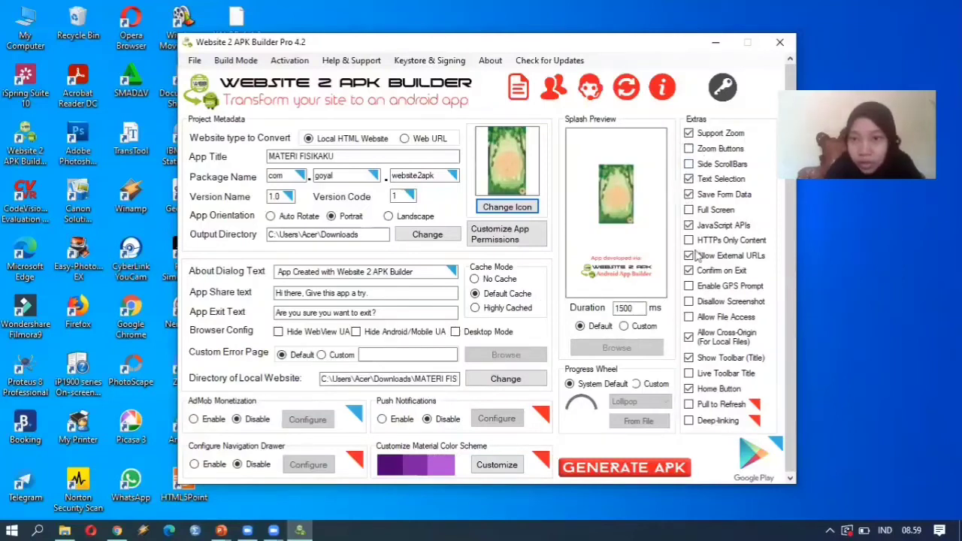
{"action": "left_click", "coordinate": [689, 211]}
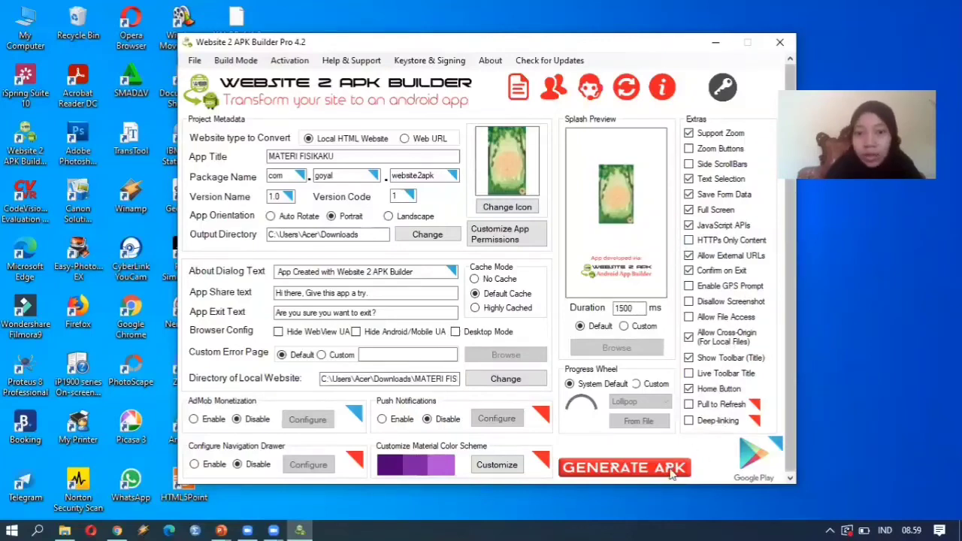
- Generate the MATERI FISIKAKU APK with the current settings and finish the build
{"action": "left_click", "coordinate": [638, 473]}
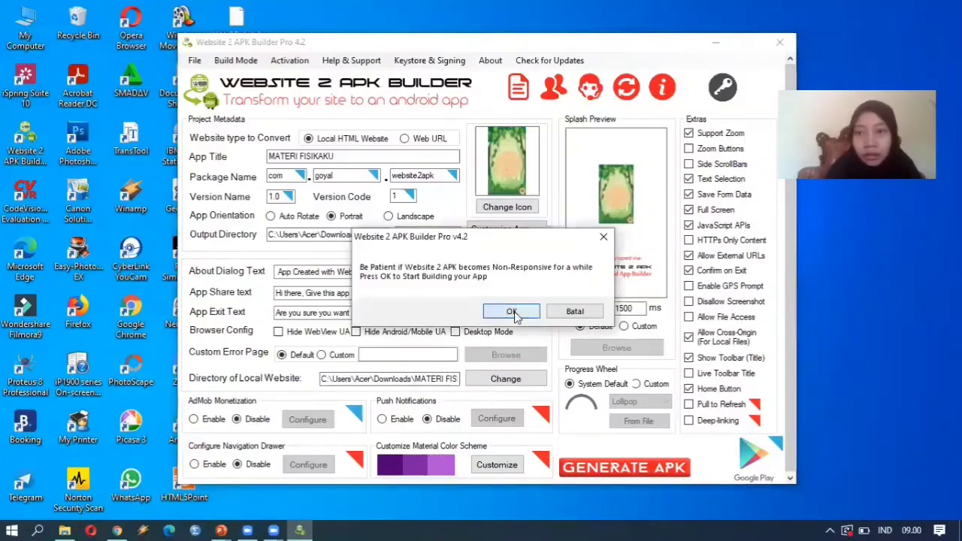
{"action": "left_click", "coordinate": [511, 313]}
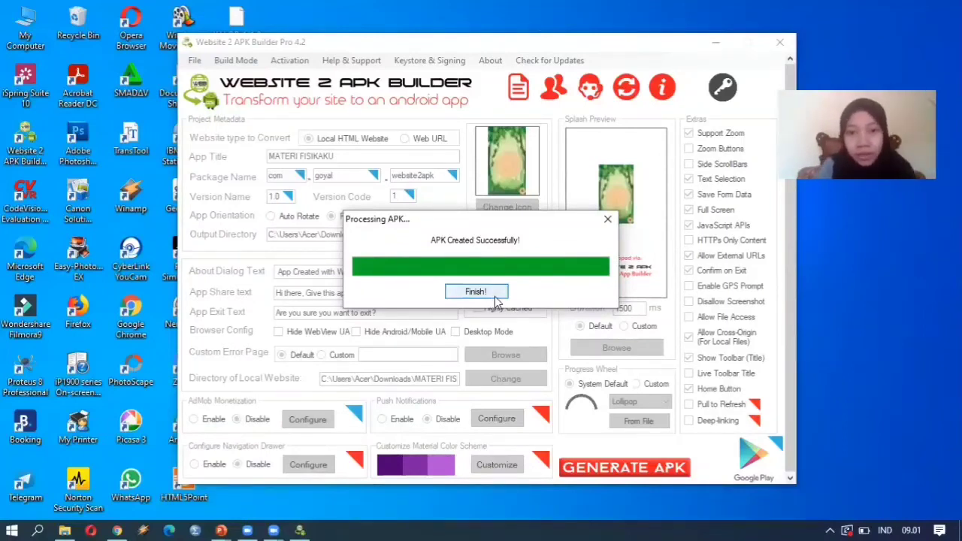
{"action": "left_click", "coordinate": [493, 294]}
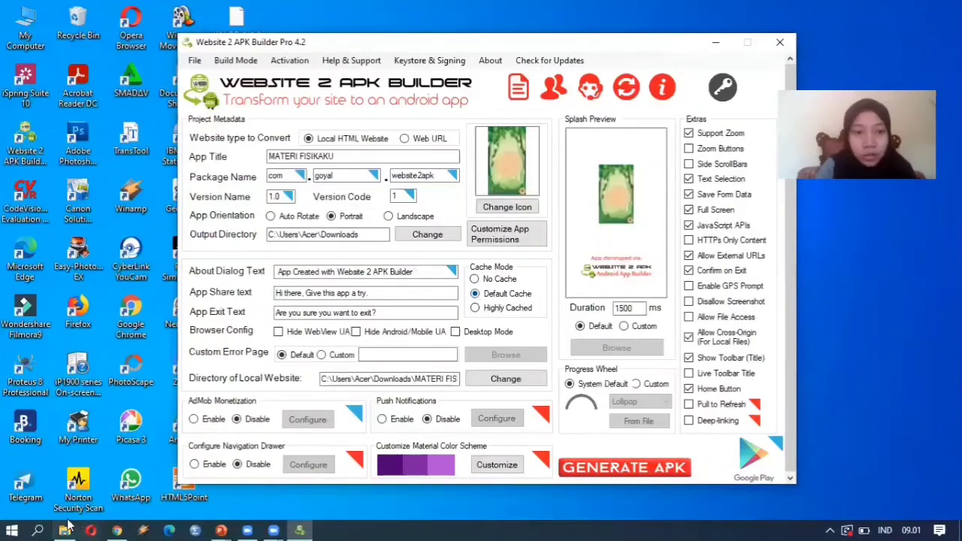
- In File Explorer, copy MATERI FISIKAKU_1_1.0 from Downloads into the Phone storage of the connected mobile device
{"action": "left_click", "coordinate": [64, 531]}
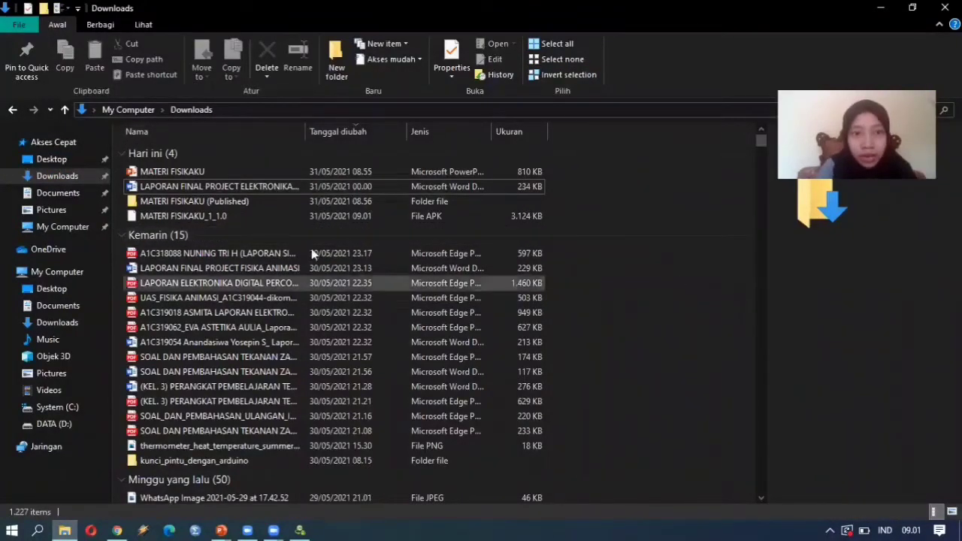
{"action": "left_click", "coordinate": [216, 216]}
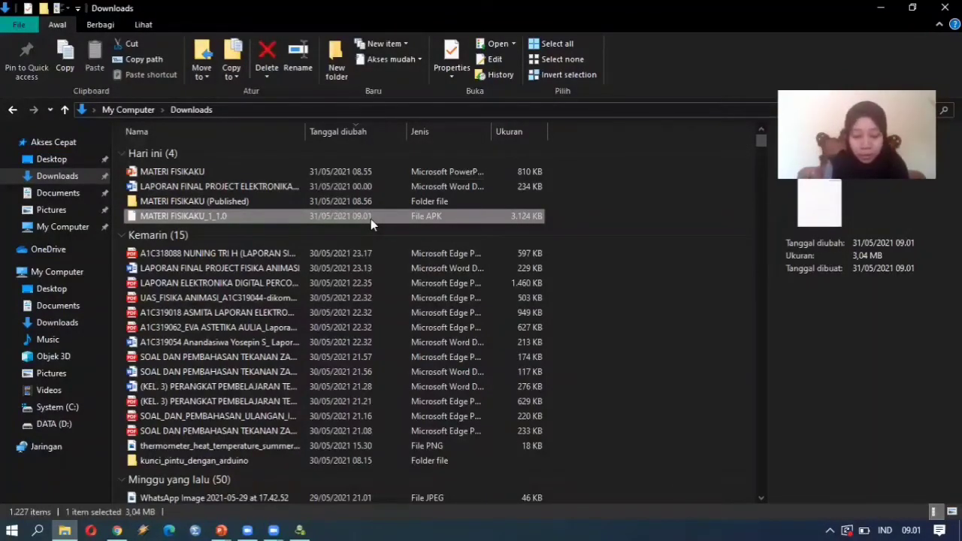
{"action": "double_click", "coordinate": [271, 217]}
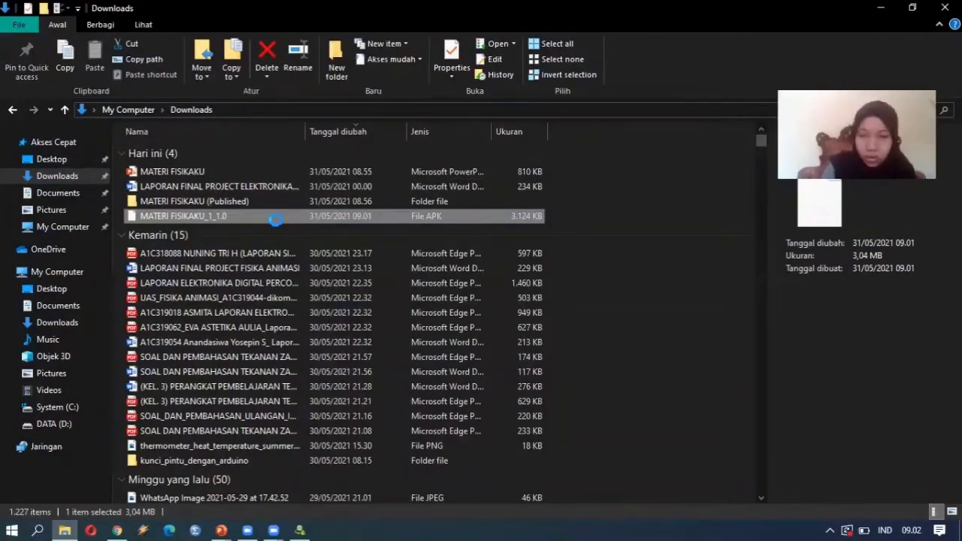
{"action": "right_click", "coordinate": [278, 225]}
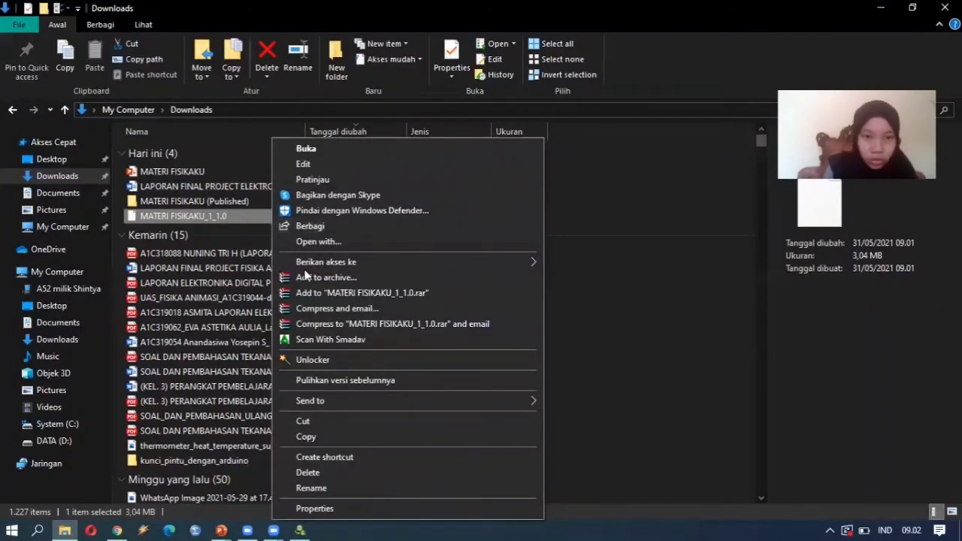
{"action": "left_click", "coordinate": [275, 435]}
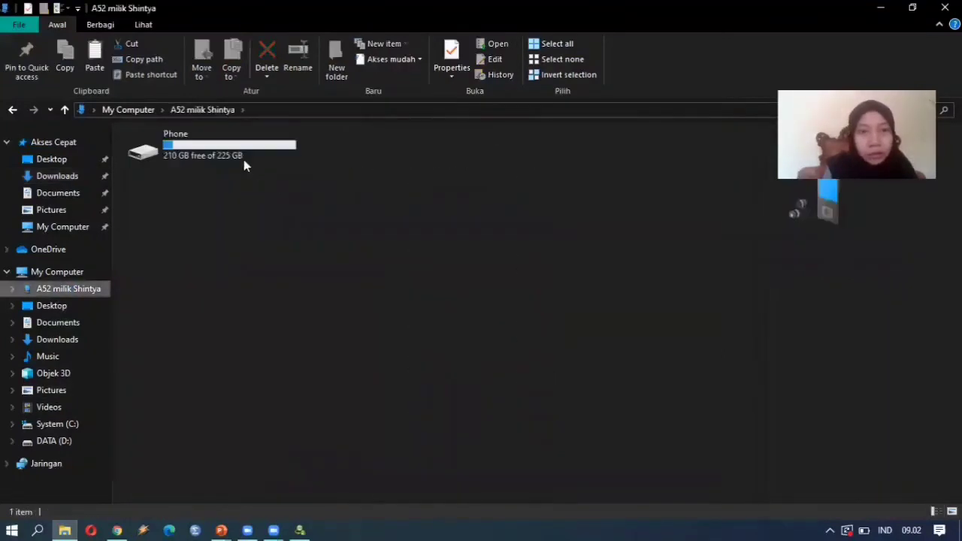
{"action": "double_click", "coordinate": [243, 159]}
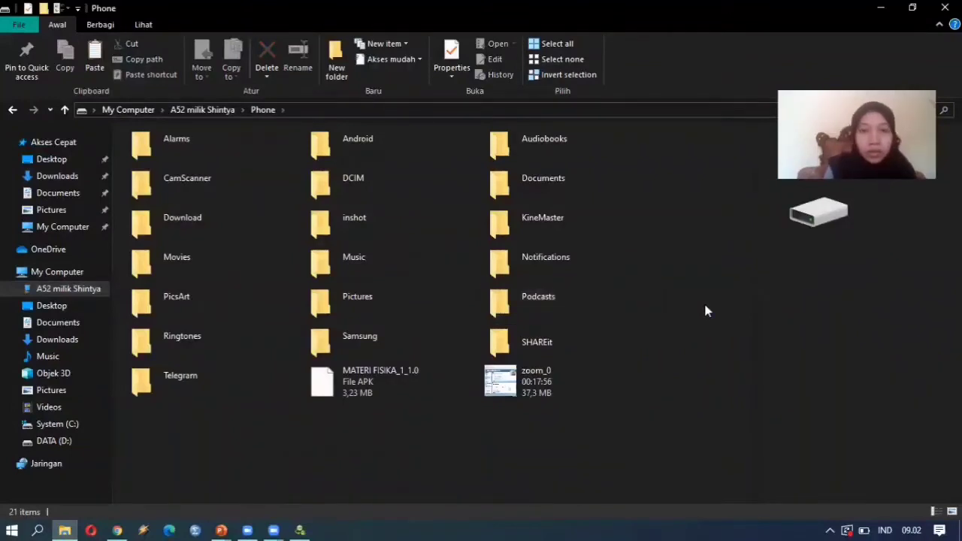
{"action": "key", "text": "ctrl+v"}
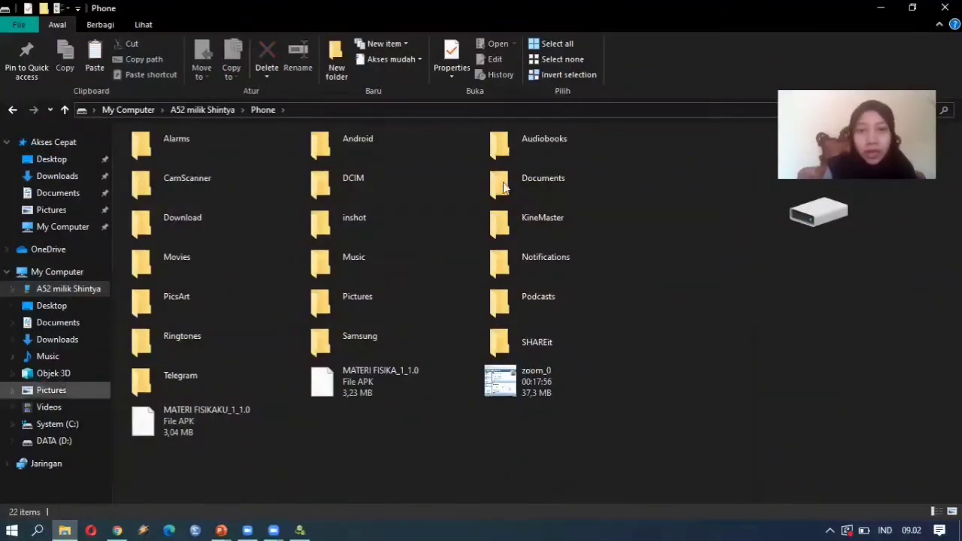
{"action": "left_click", "coordinate": [519, 93]}
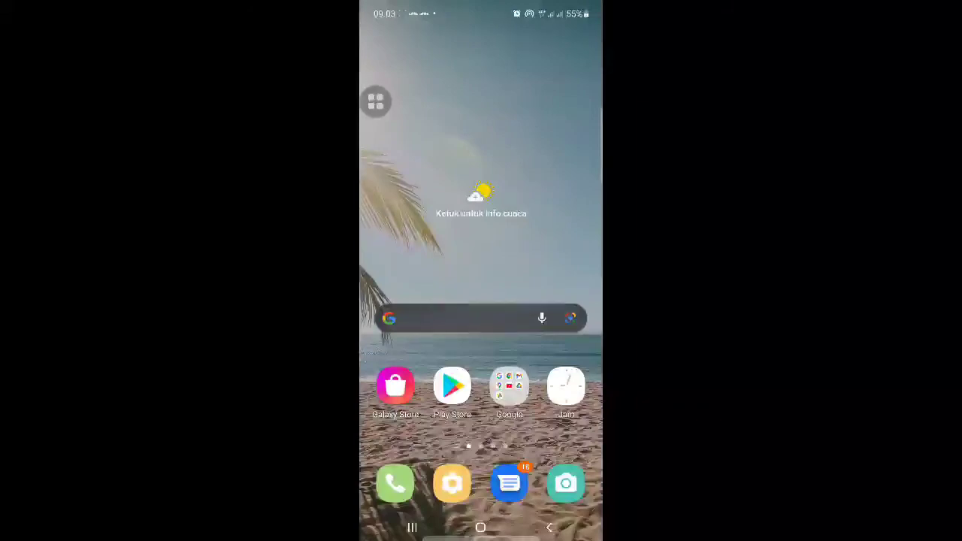
- On the phone, open the File Saya file manager and install MATERI FISIKAKU_1_1.0.apk from the recent files
{"action": "scroll", "coordinate": [481, 285], "scroll_direction": "left", "scroll_amount": 3}
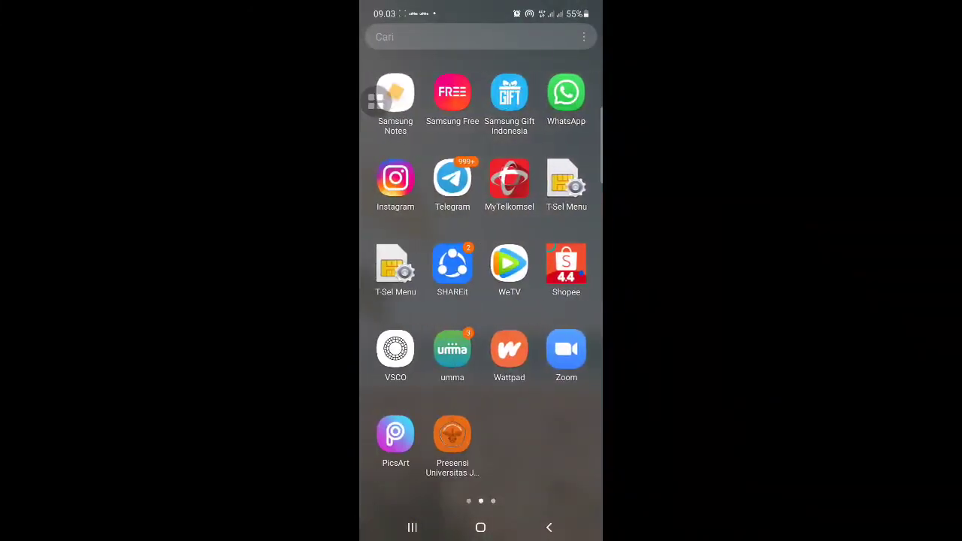
{"action": "scroll", "coordinate": [481, 285], "scroll_direction": "left", "scroll_amount": 3}
{"action": "left_click", "coordinate": [396, 94]}
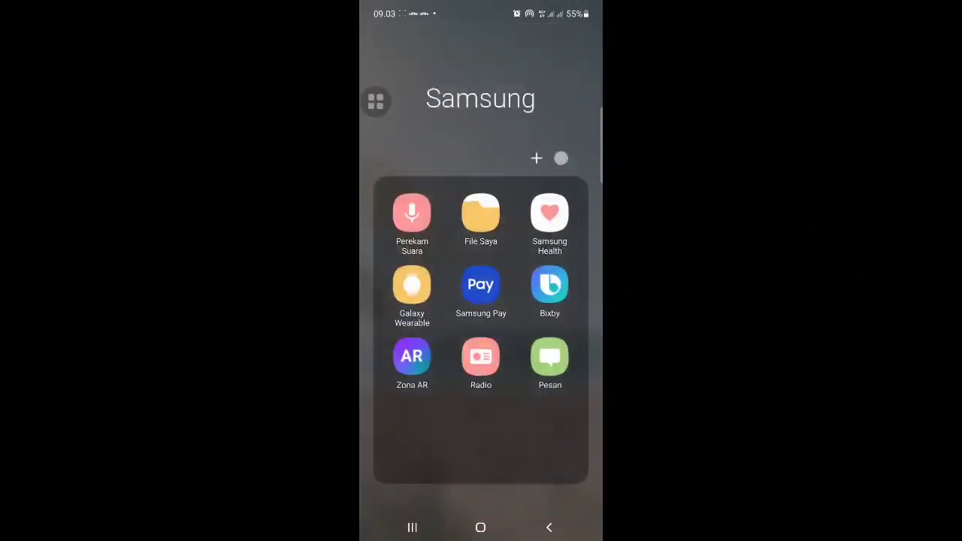
{"action": "left_click", "coordinate": [480, 214]}
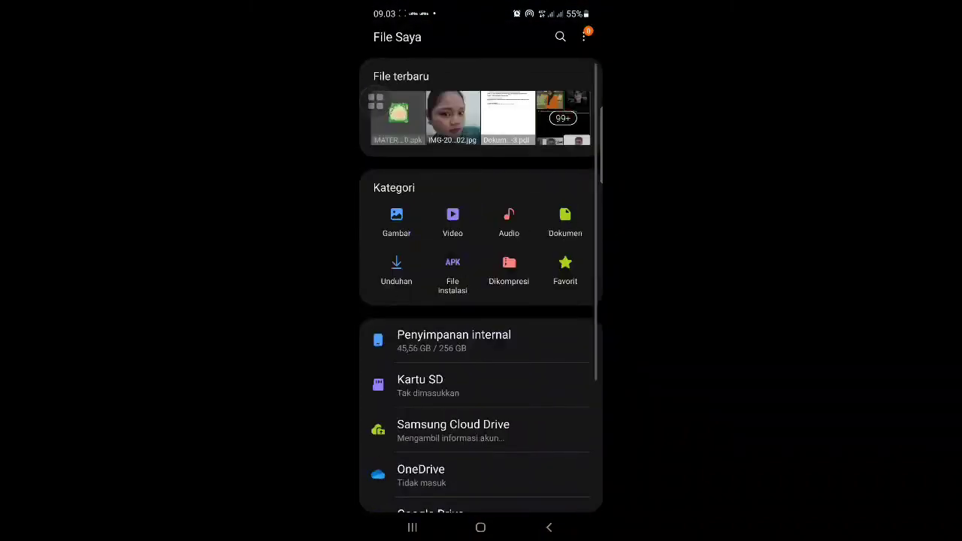
{"action": "left_click", "coordinate": [399, 115]}
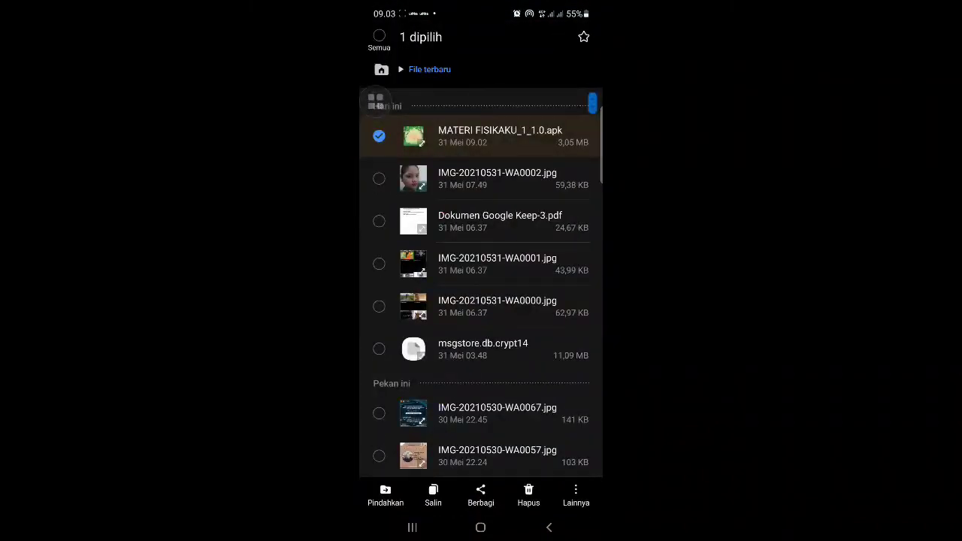
{"action": "left_click", "coordinate": [549, 527]}
{"action": "left_click", "coordinate": [485, 135]}
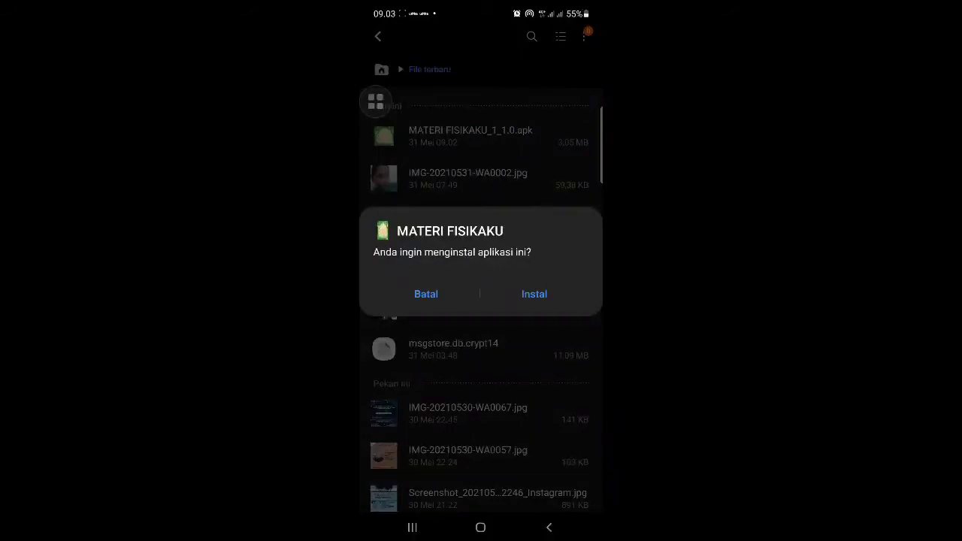
{"action": "left_click", "coordinate": [534, 293]}
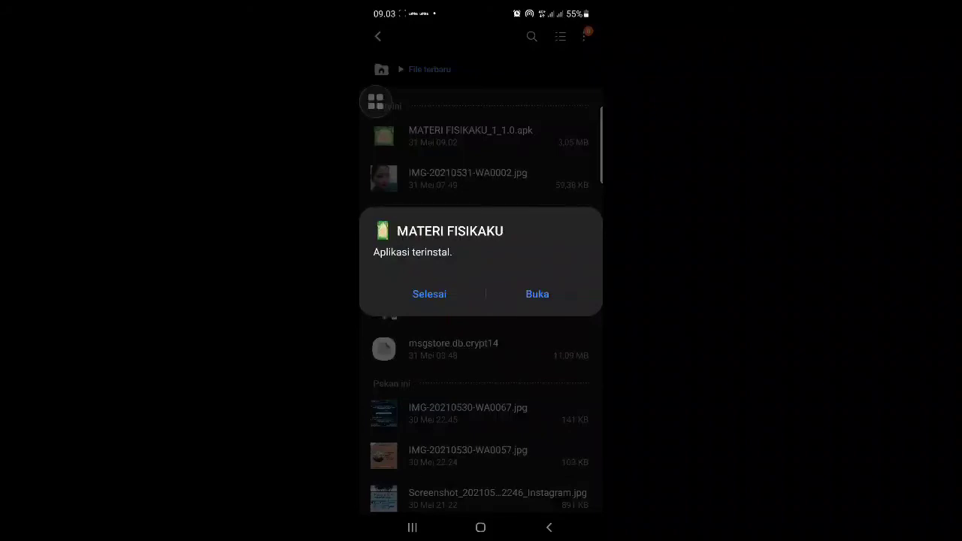
{"action": "left_click", "coordinate": [429, 294]}
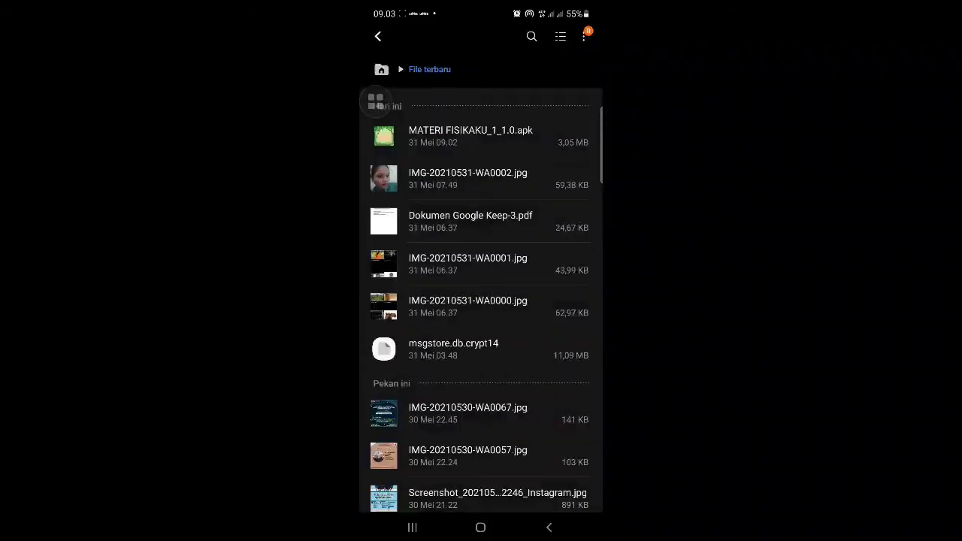
- Launch the installed MATERI FISIKAKU app on the phone and allow it to access the device location
{"action": "left_click", "coordinate": [480, 528]}
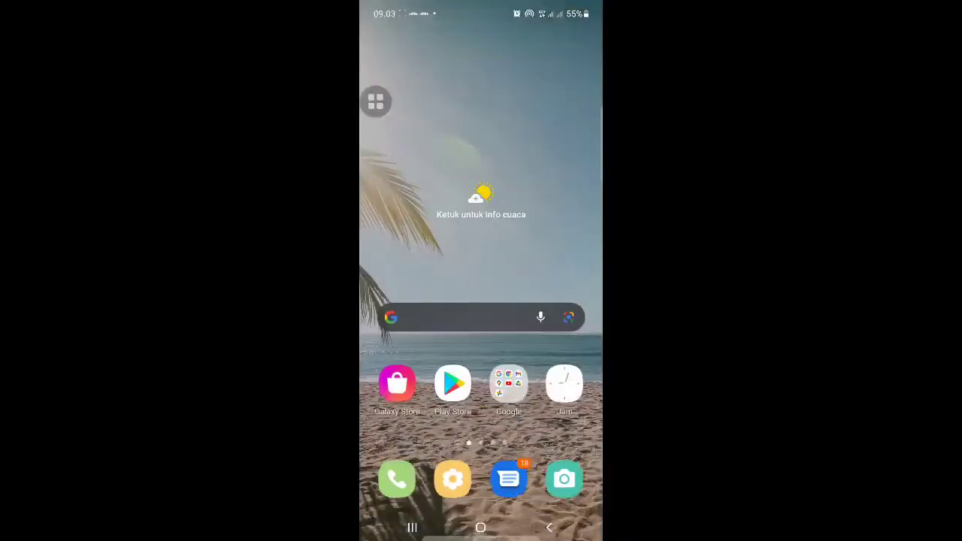
{"action": "left_click_drag", "start_coordinate": [481, 421], "coordinate": [481, 225]}
{"action": "left_click_drag", "start_coordinate": [556, 301], "coordinate": [406, 300]}
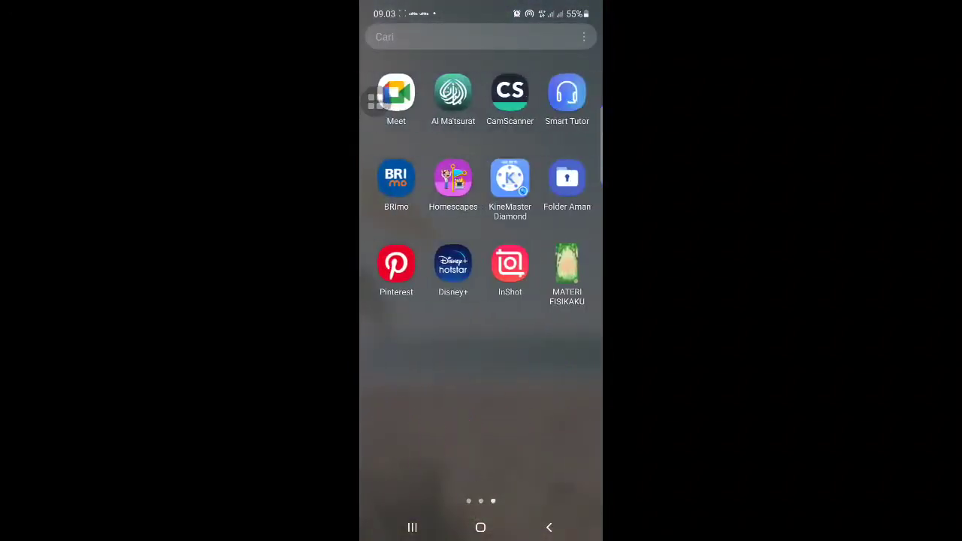
{"action": "left_click", "coordinate": [566, 265]}
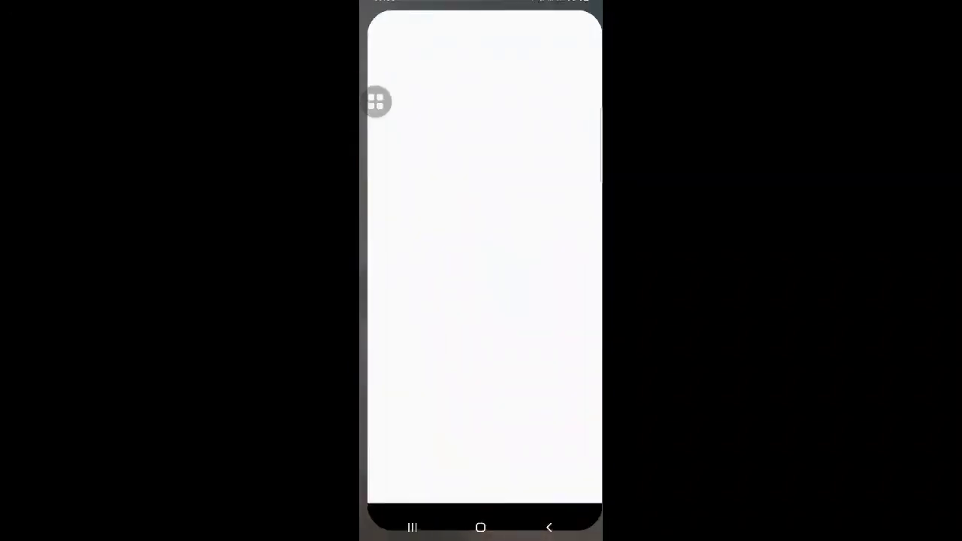
{"action": "left_click", "coordinate": [480, 419]}
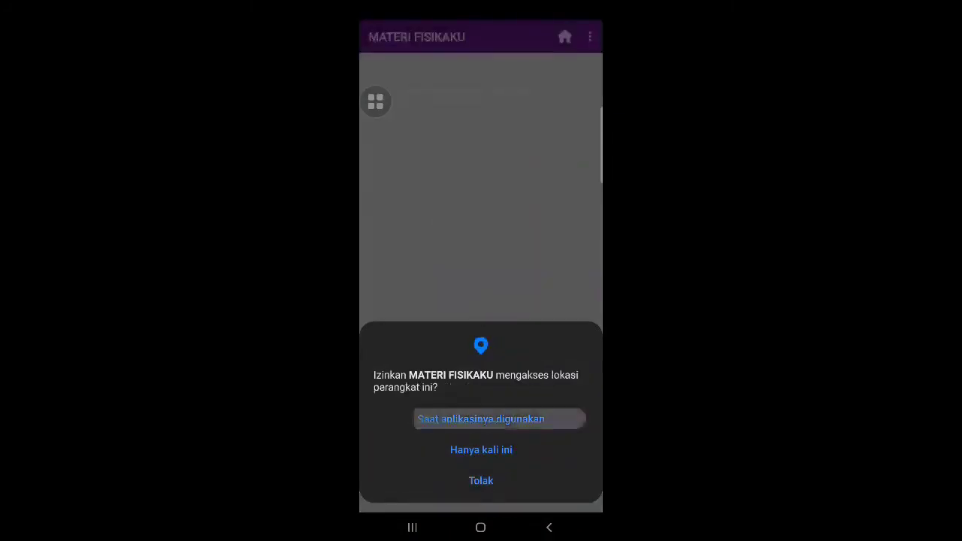
{"action": "left_click", "coordinate": [480, 418]}
{"action": "left_click", "coordinate": [481, 449]}
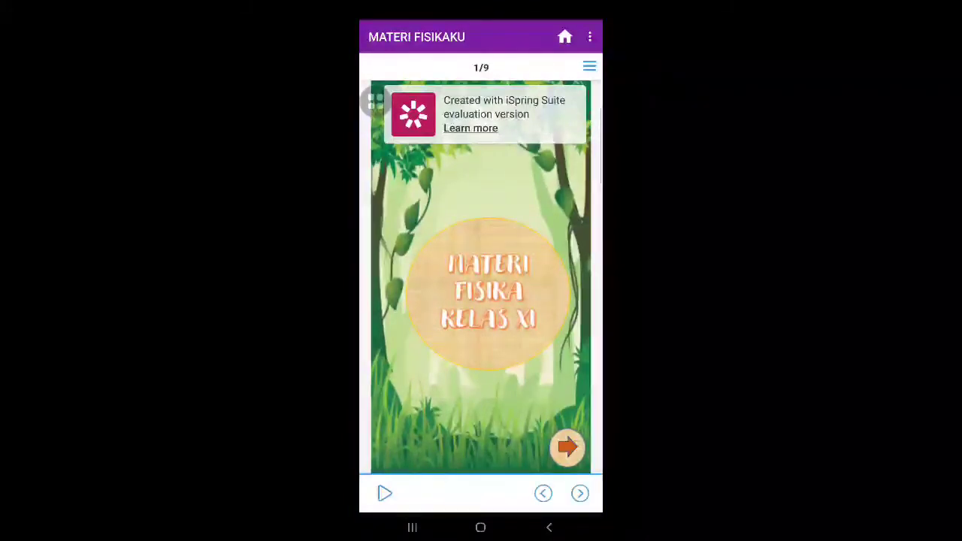
- Test the app's opening slides by going through START to the HOME menu, back one slide and forward again
{"action": "left_click", "coordinate": [567, 448]}
{"action": "left_click", "coordinate": [481, 269]}
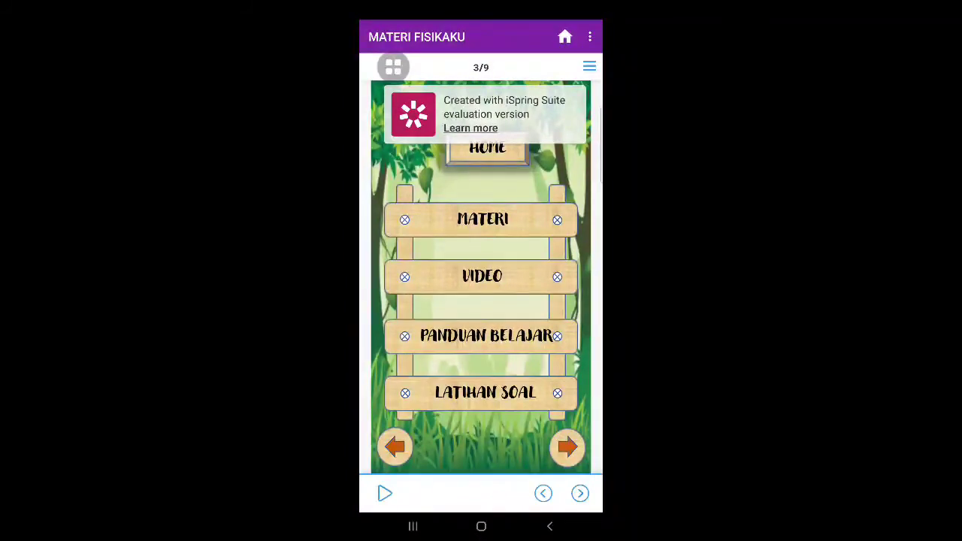
{"action": "left_click", "coordinate": [395, 446]}
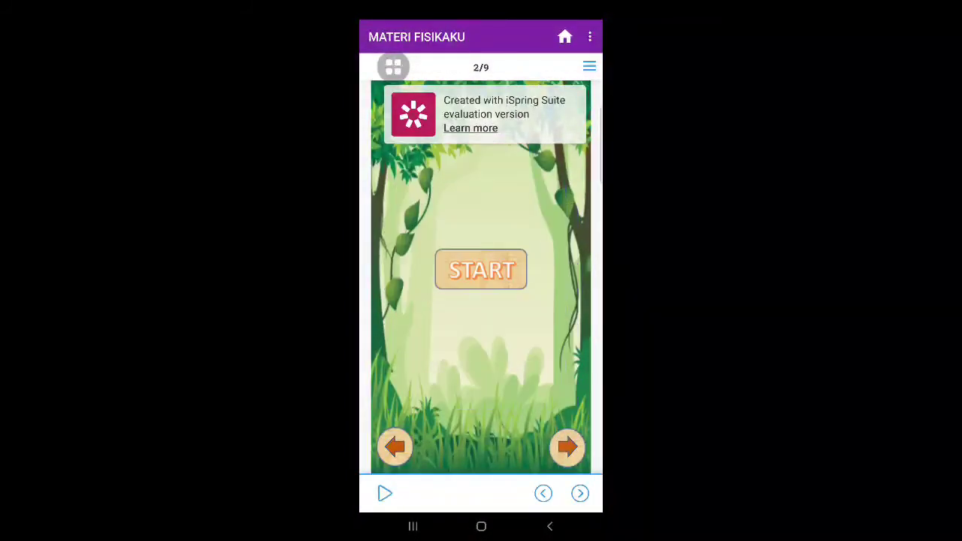
{"action": "left_click", "coordinate": [567, 447]}
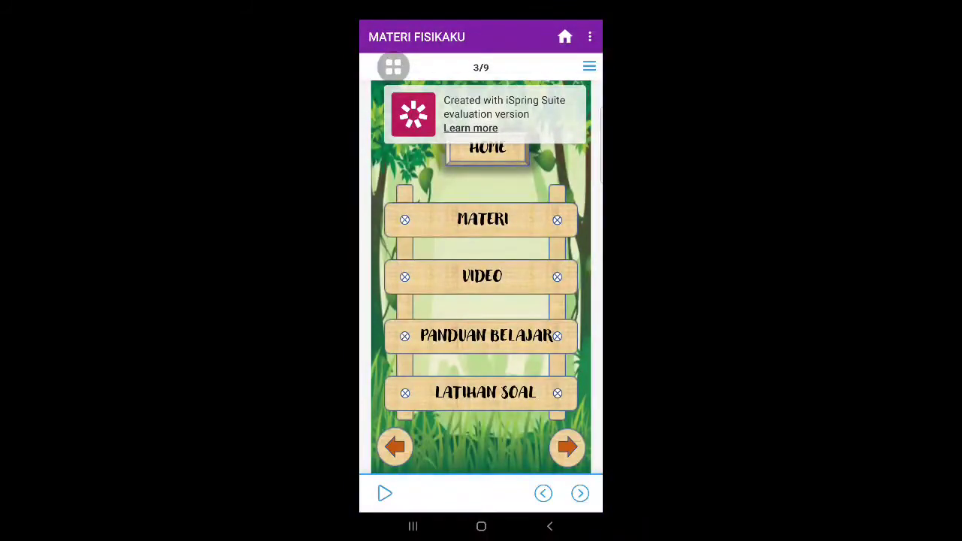
- Check the MATERI section by opening the rigid body equilibrium material, and return to the HOME menu
{"action": "left_click", "coordinate": [482, 220]}
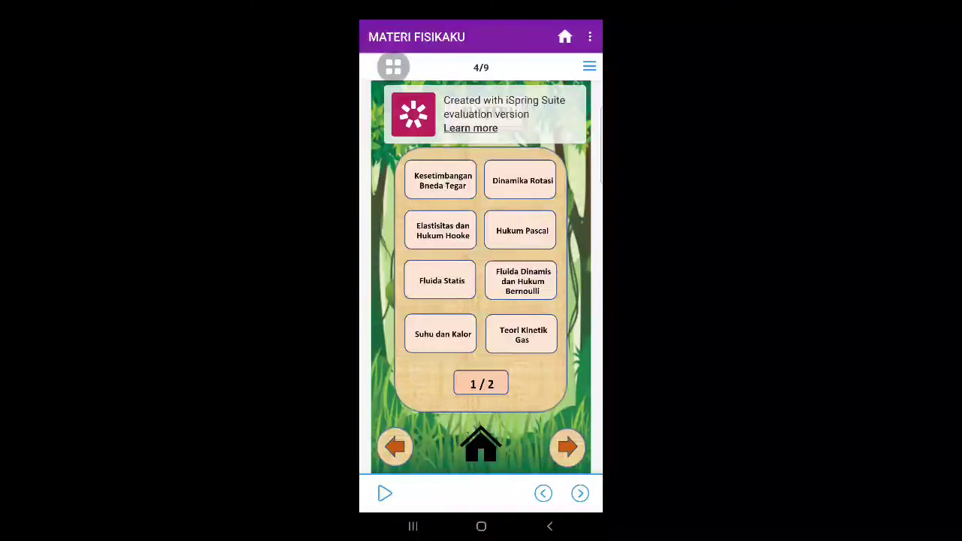
{"action": "left_click", "coordinate": [440, 180]}
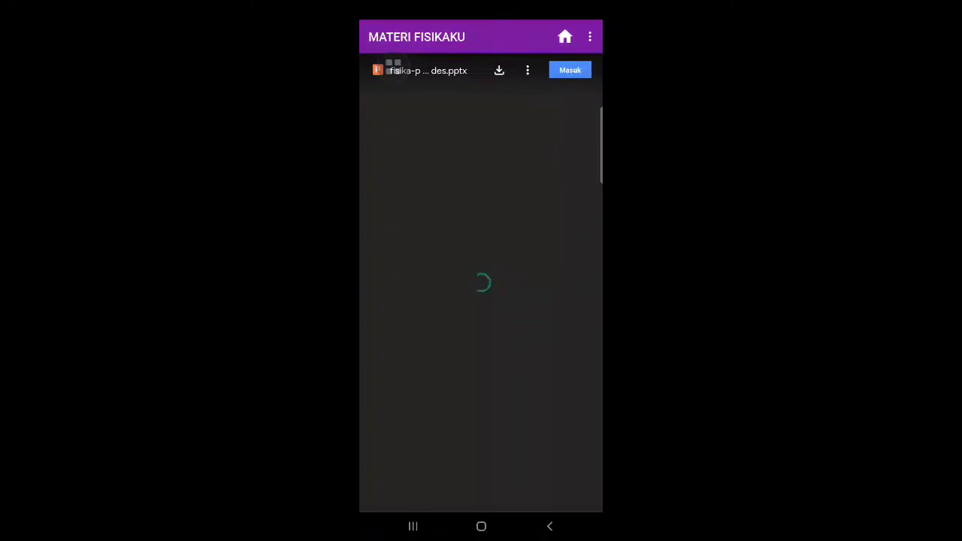
{"action": "left_click", "coordinate": [550, 526]}
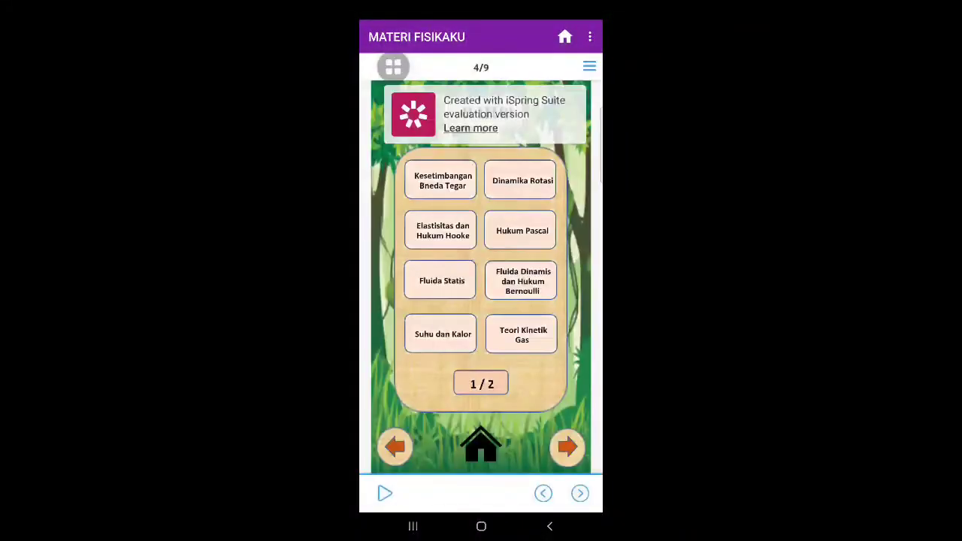
{"action": "left_click", "coordinate": [481, 445]}
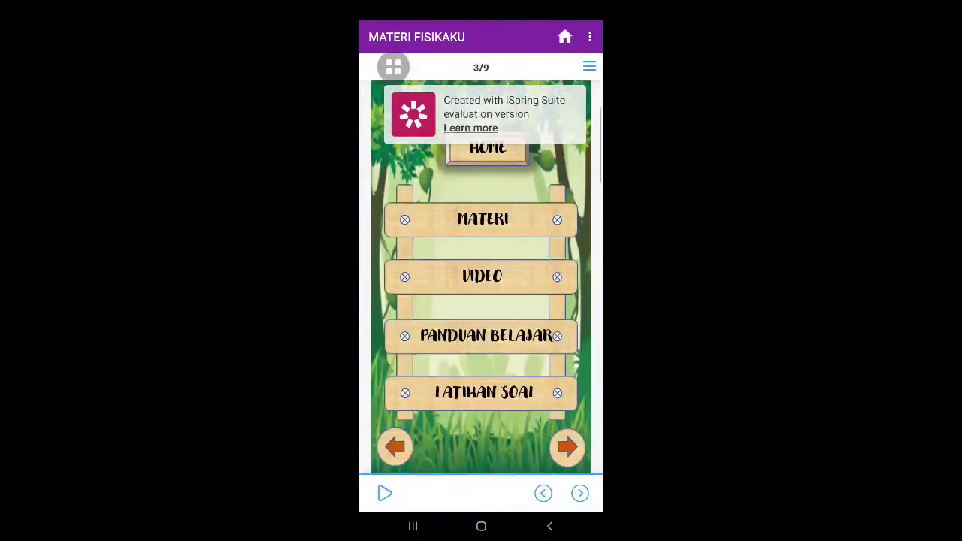
- Check the VIDEO section by viewing the Fluida Statis video and the second video page, and return to the HOME menu
{"action": "left_click", "coordinate": [482, 277]}
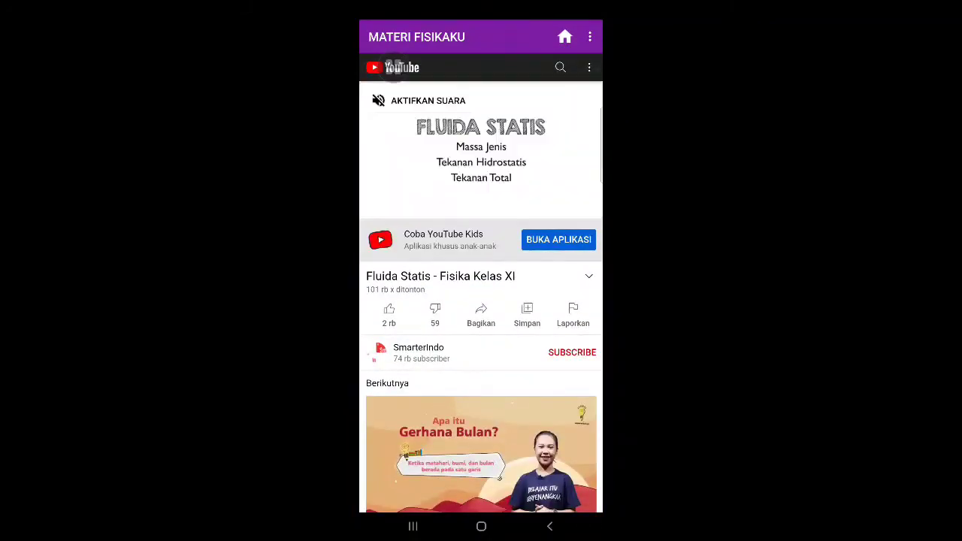
{"action": "left_click", "coordinate": [549, 526]}
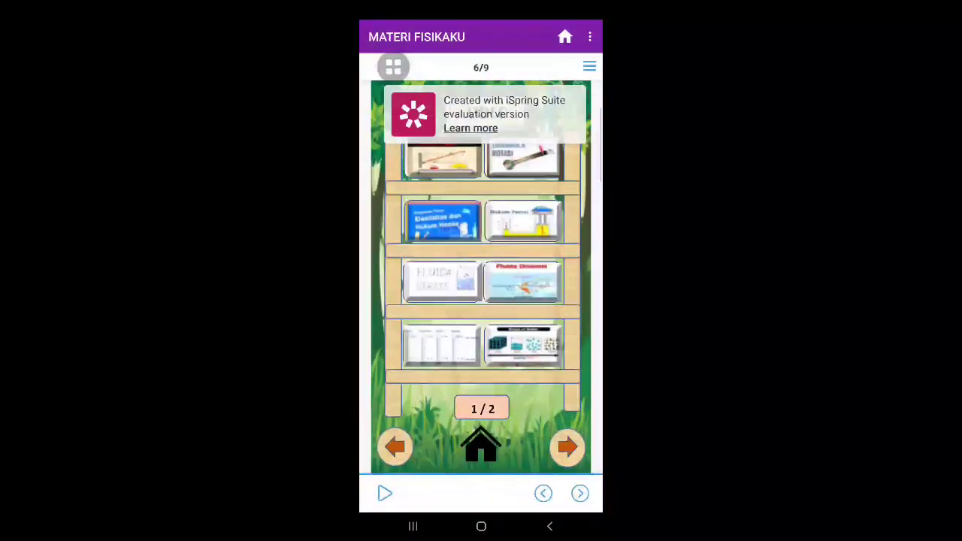
{"action": "left_click", "coordinate": [567, 447]}
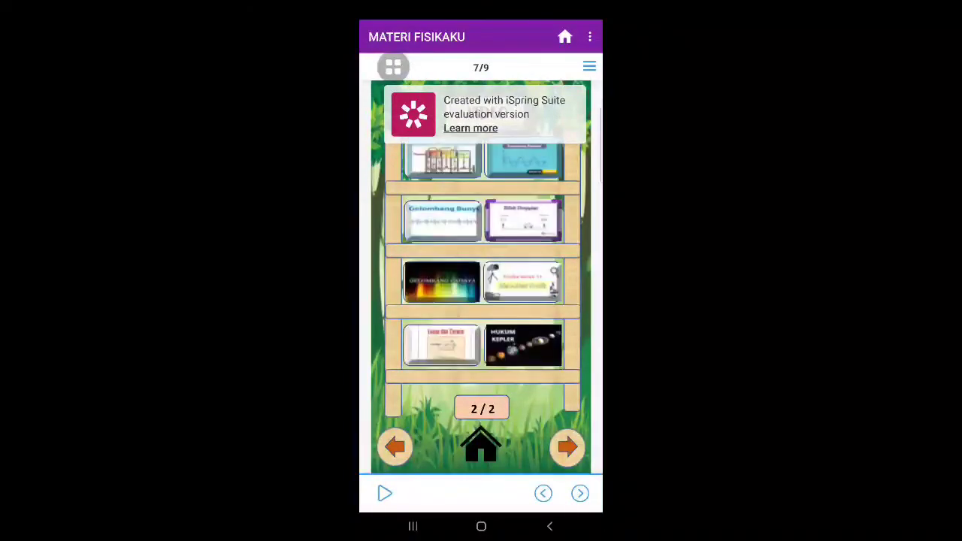
{"action": "left_click", "coordinate": [481, 447]}
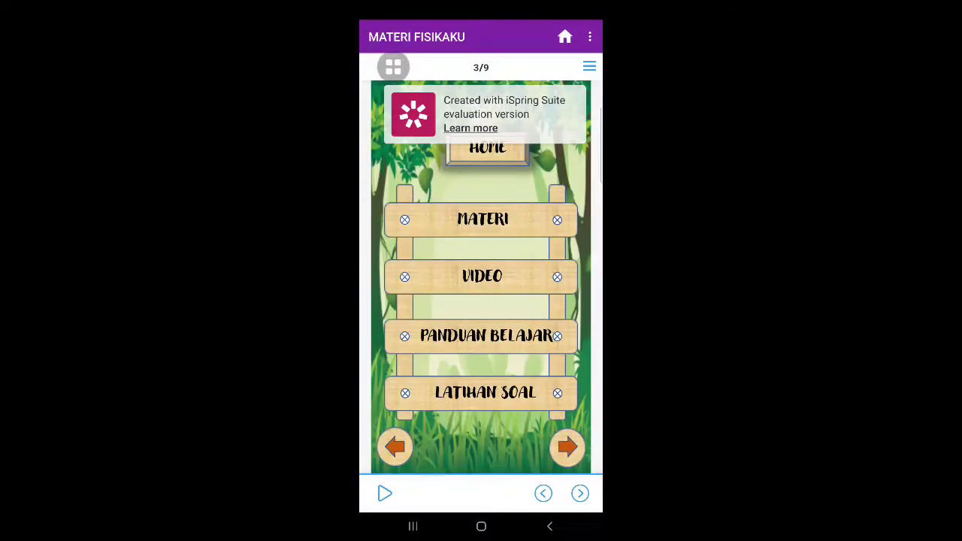
- Check the PANDUAN BELAJAR book shelf and open LATIHAN SOAL 1 in the exercise section, then leave the exercise document
{"action": "left_click", "coordinate": [481, 336]}
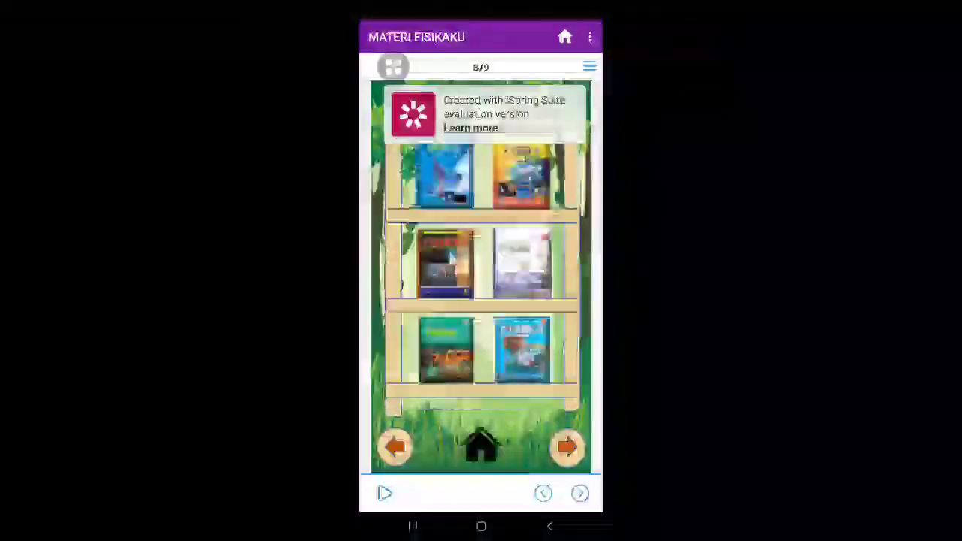
{"action": "left_click", "coordinate": [480, 447]}
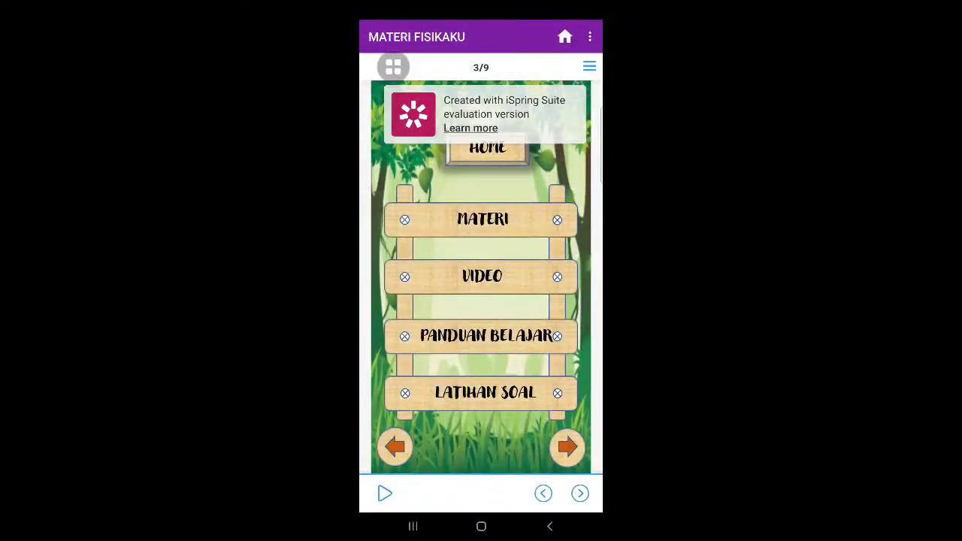
{"action": "left_click", "coordinate": [481, 393]}
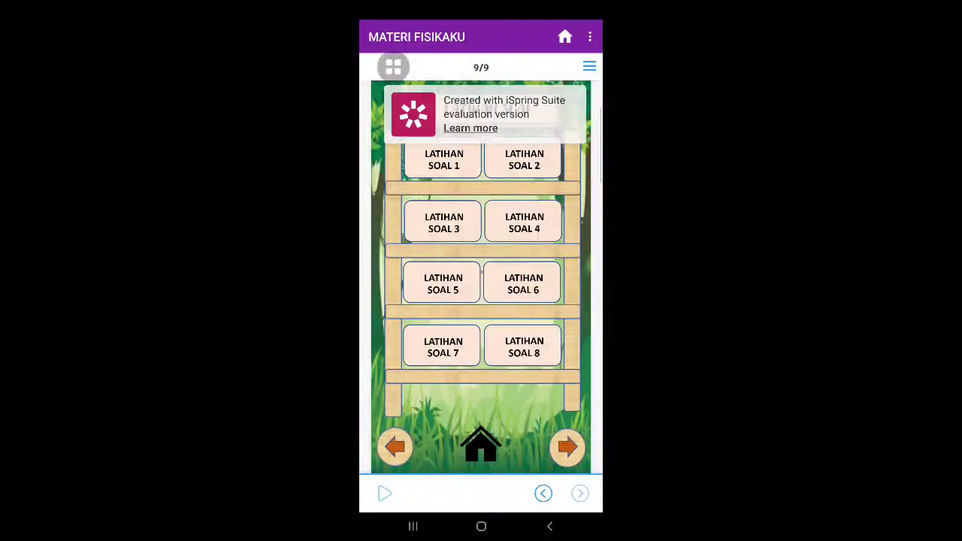
{"action": "left_click", "coordinate": [444, 159]}
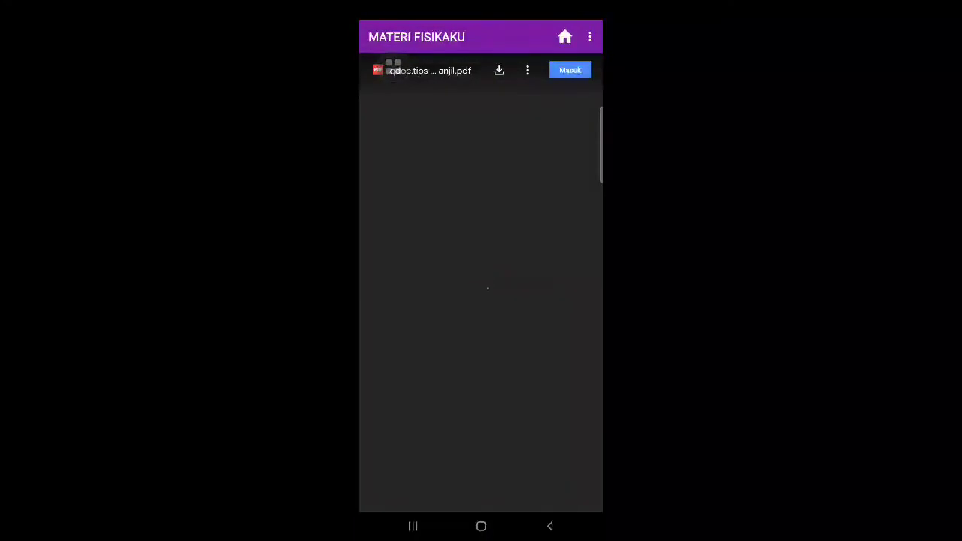
{"action": "left_click", "coordinate": [549, 526]}
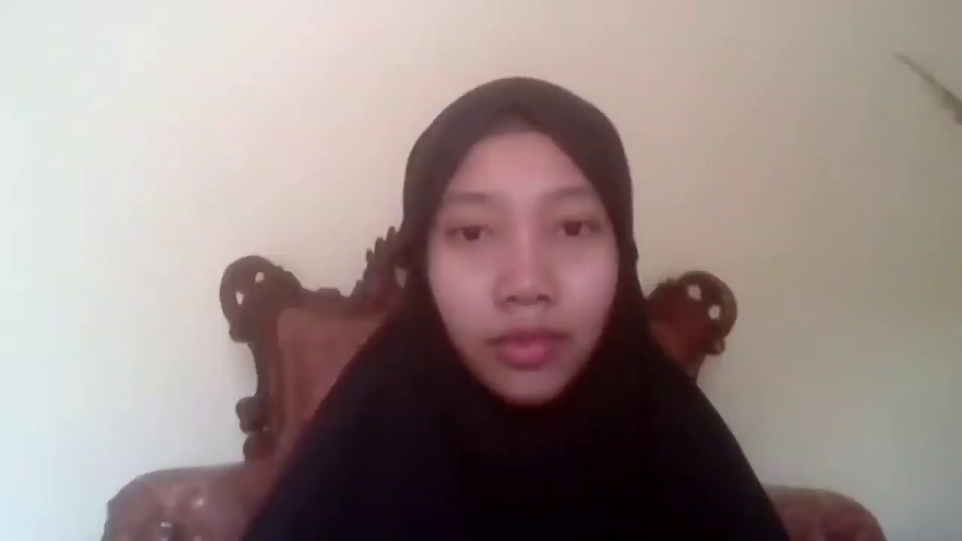